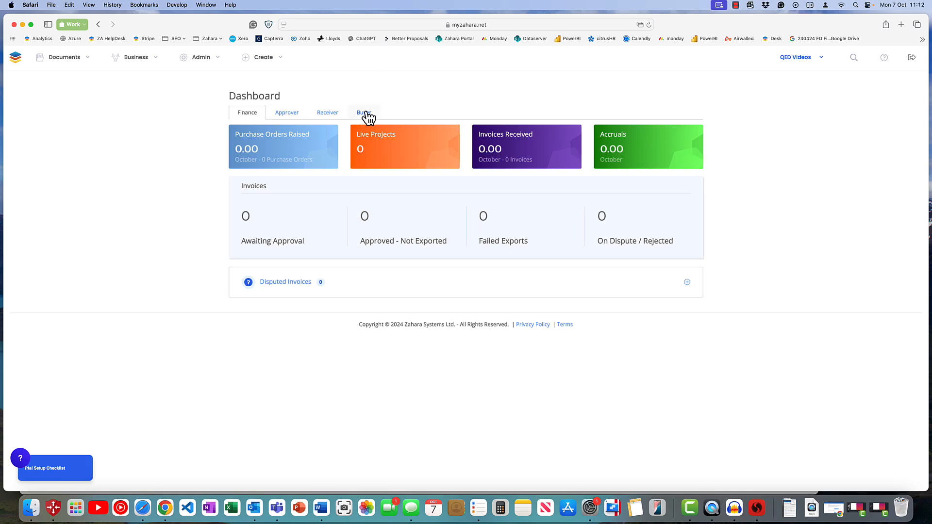
left_click(71, 58)
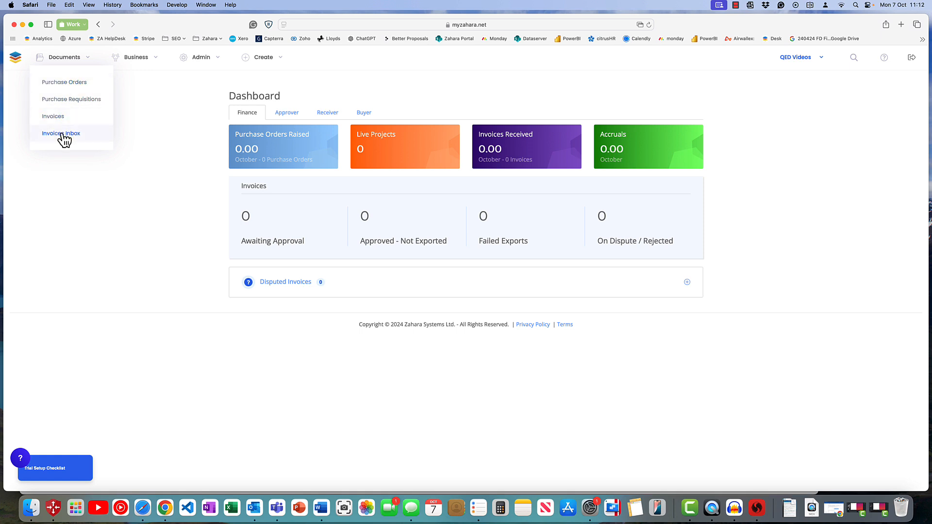
mouse_move(133, 62)
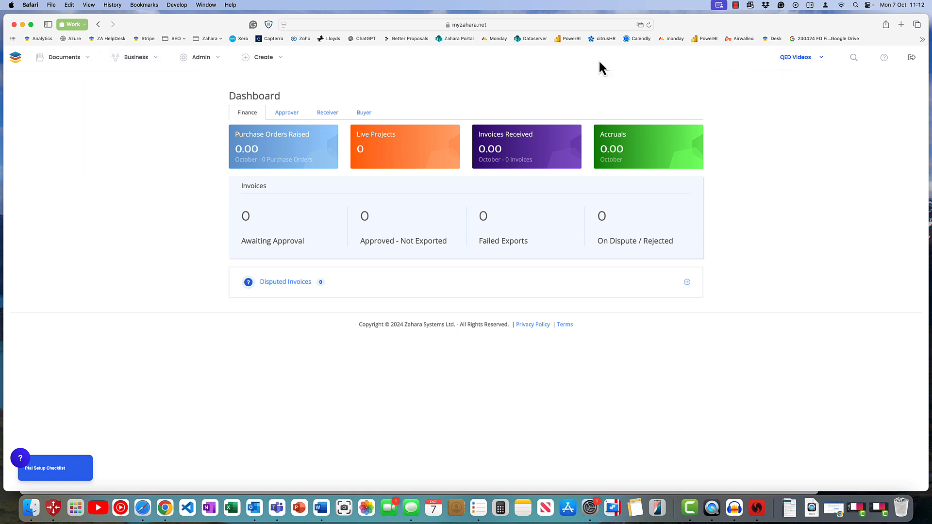
Start a new purchase order with Click2Scan Ltd as the supplier and Sales as the division.
mouse_move(197, 62)
mouse_move(281, 59)
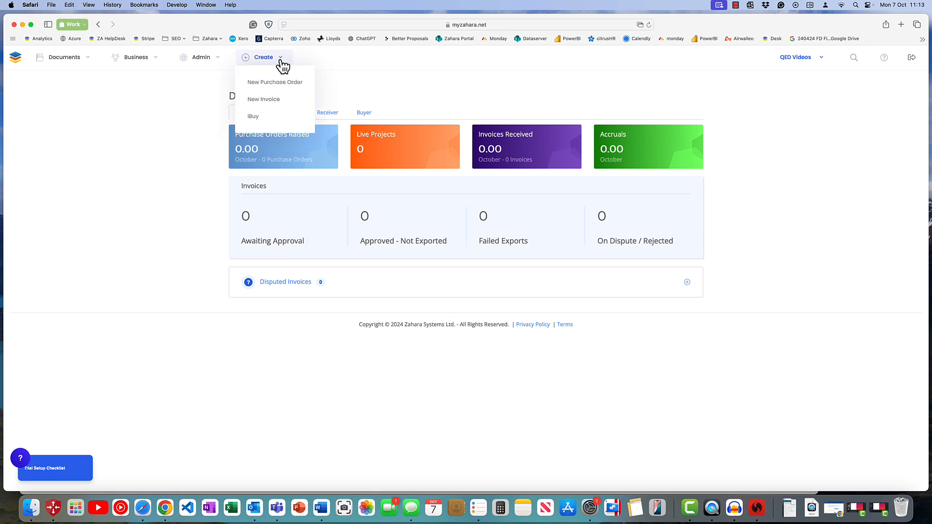
left_click(276, 81)
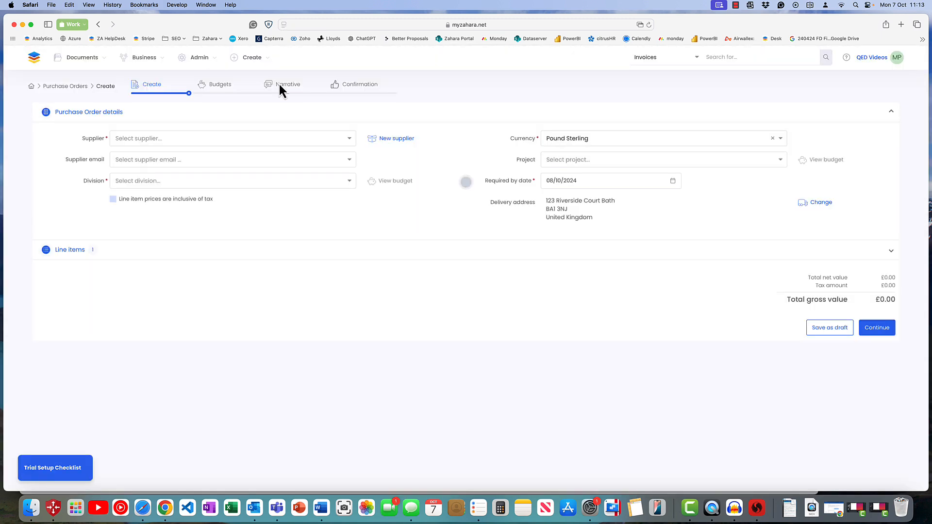
left_click(175, 141)
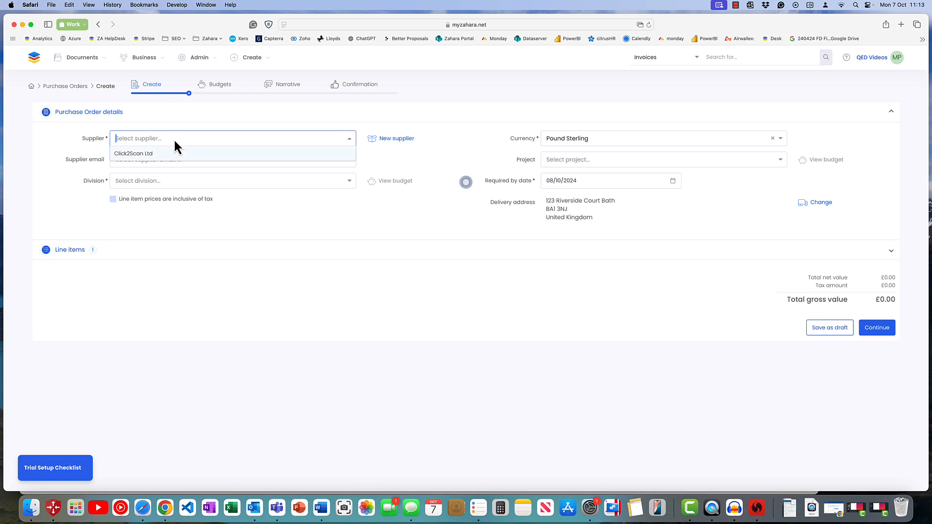
left_click(138, 154)
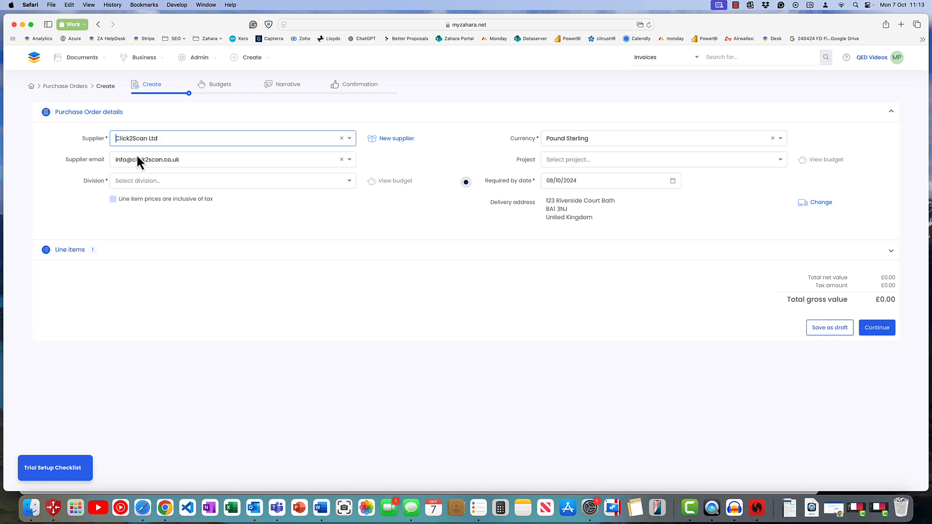
left_click(131, 179)
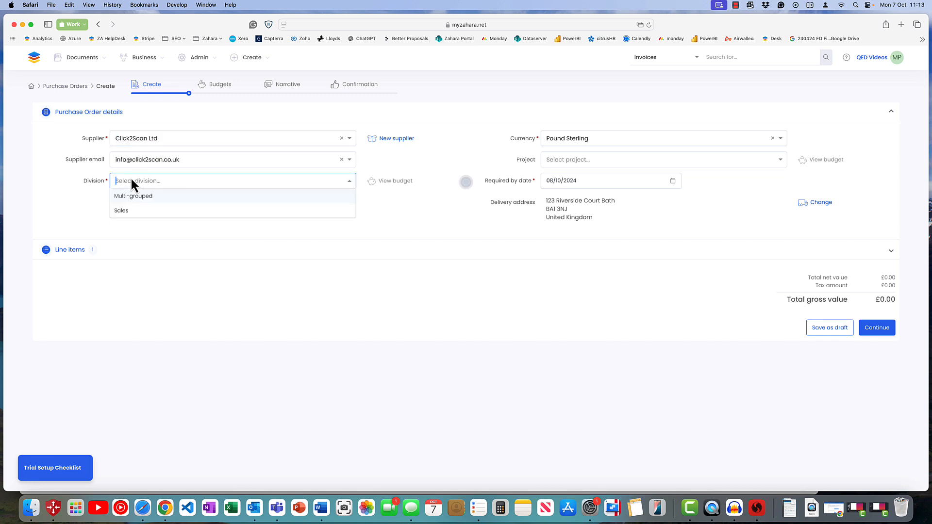
left_click(125, 211)
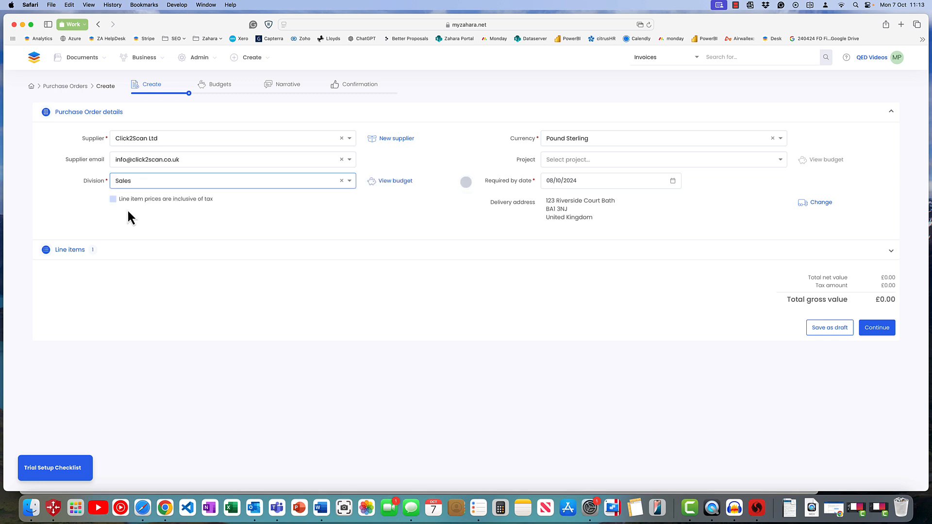
left_click(576, 158)
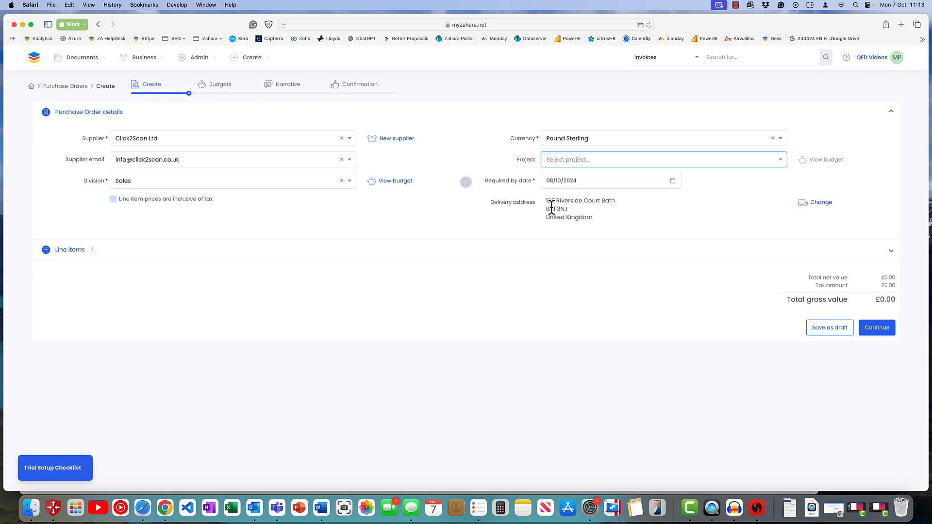
Fill in the first line item with the description "A new iMac" and a price of 1699.
left_click(606, 252)
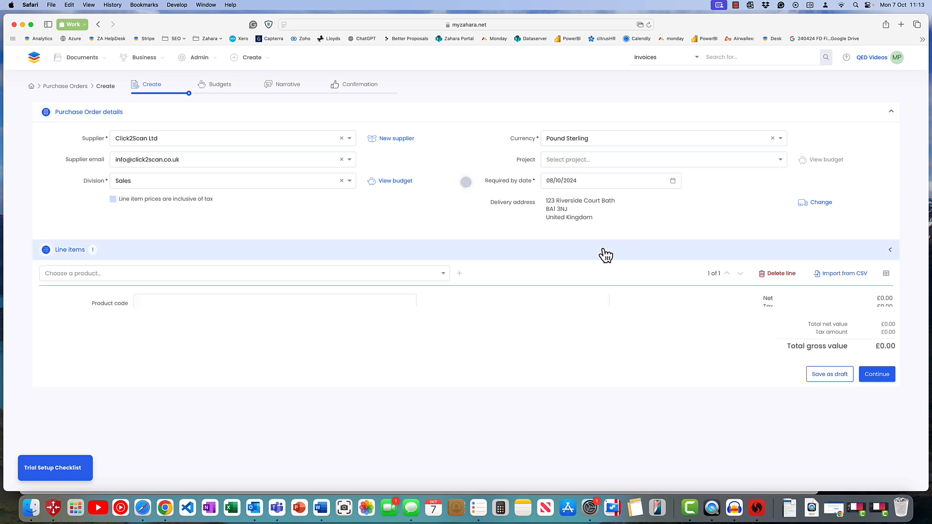
scroll(603, 252, "down", 4)
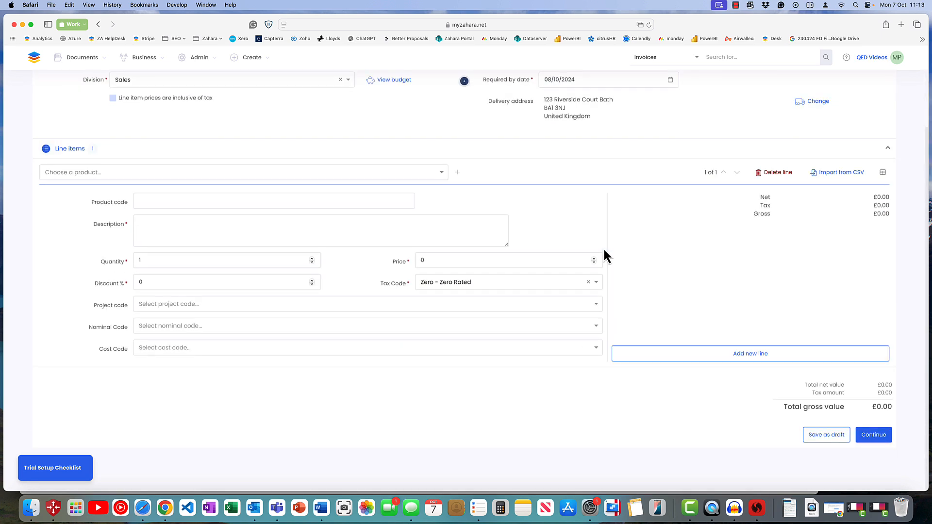
left_click(224, 232)
type("A")
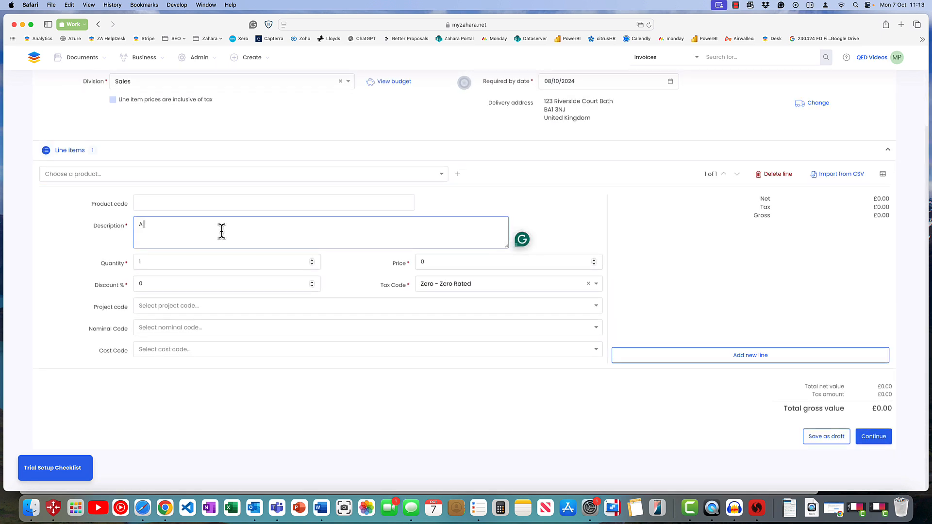
type(" new iMac")
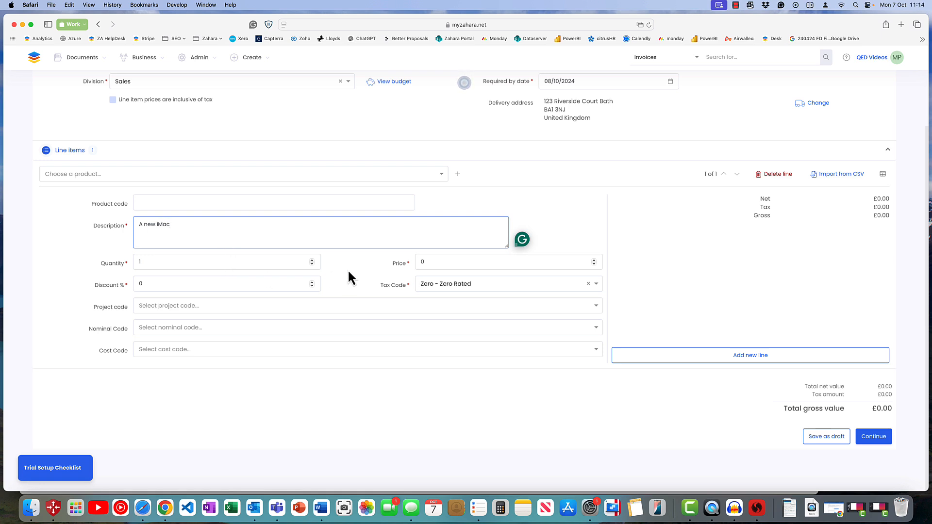
left_click(421, 262)
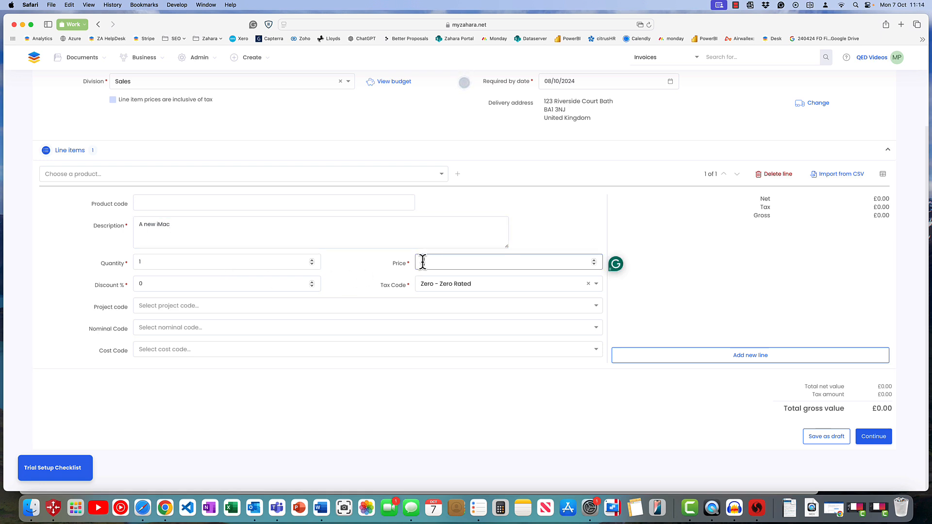
type("1699")
Set the iMac line's tax code to VAT Standard Rate and its nominal code to 5010 - Materials Purchased.
left_click(440, 284)
left_click(440, 299)
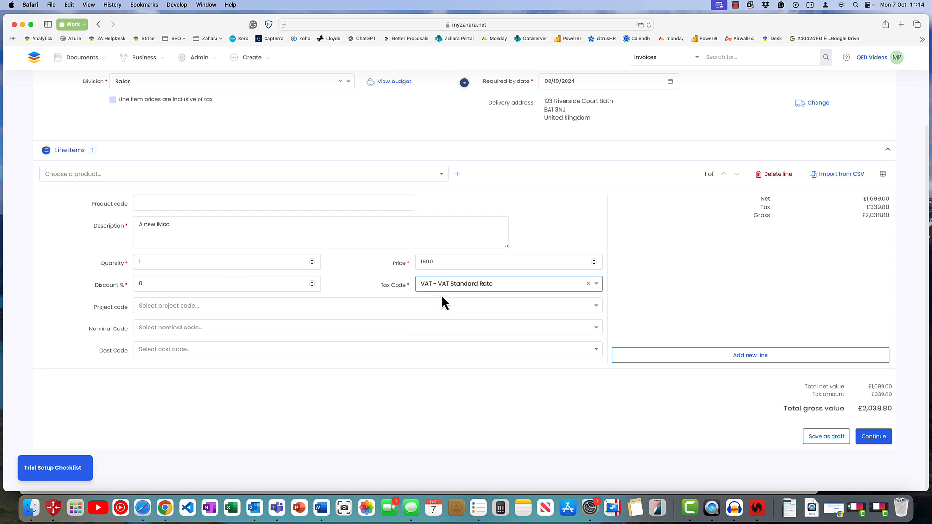
left_click(179, 328)
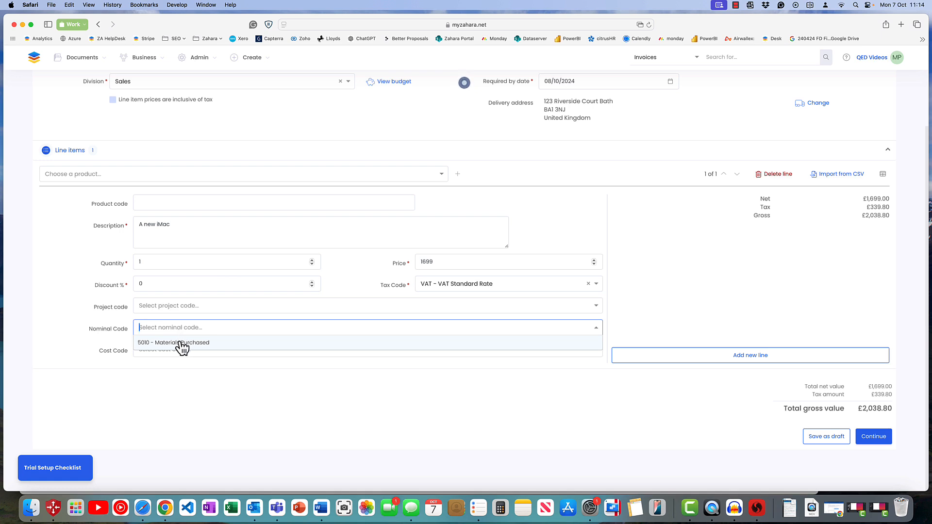
left_click(180, 343)
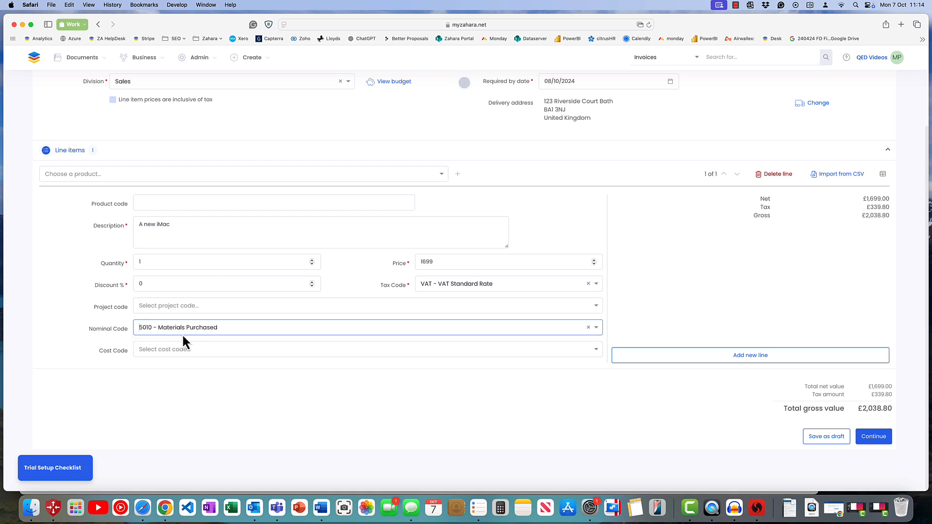
Add a second line item with the description "shipping" and a price of 20.
left_click(670, 364)
left_click(220, 226)
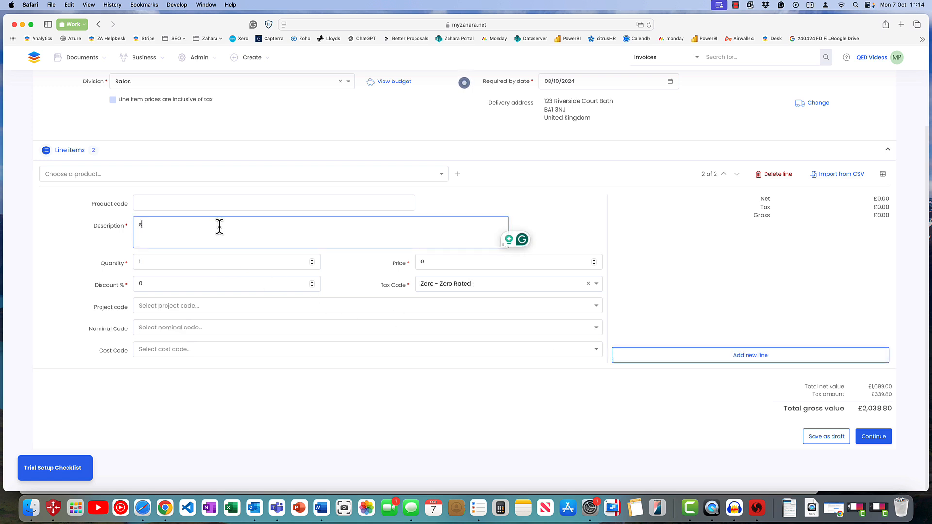
type("shipping")
key("Tab")
key("Tab")
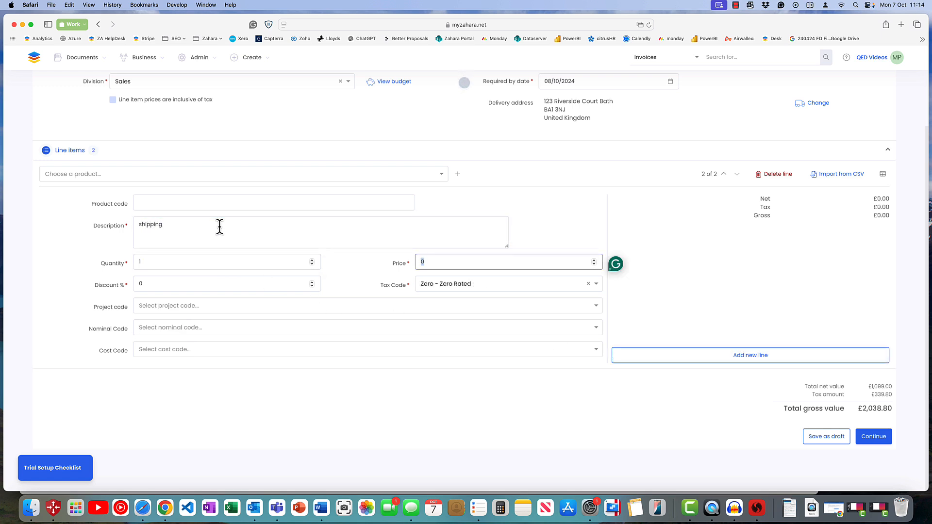
type("20")
key("Tab")
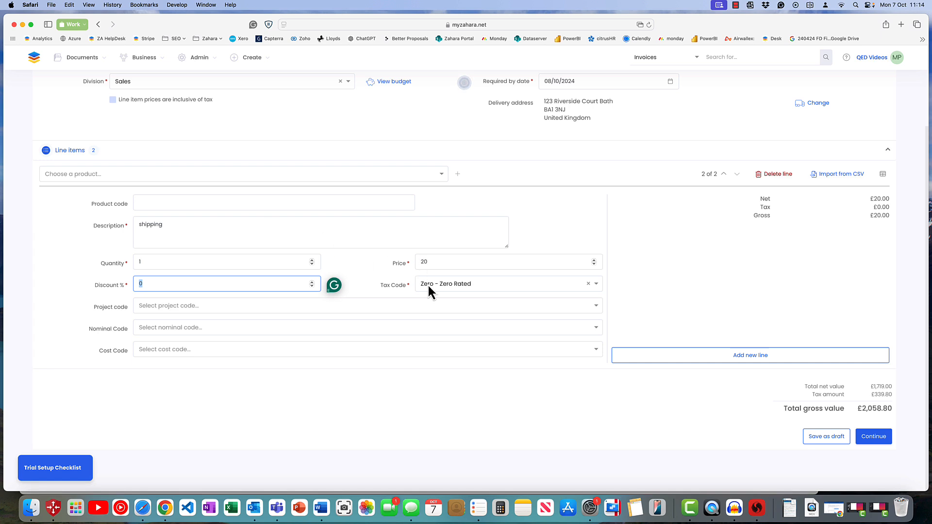
Set the shipping line's tax code to VAT Standard Rate and its nominal code to 5010 - Materials Purchased.
left_click(430, 286)
left_click(440, 301)
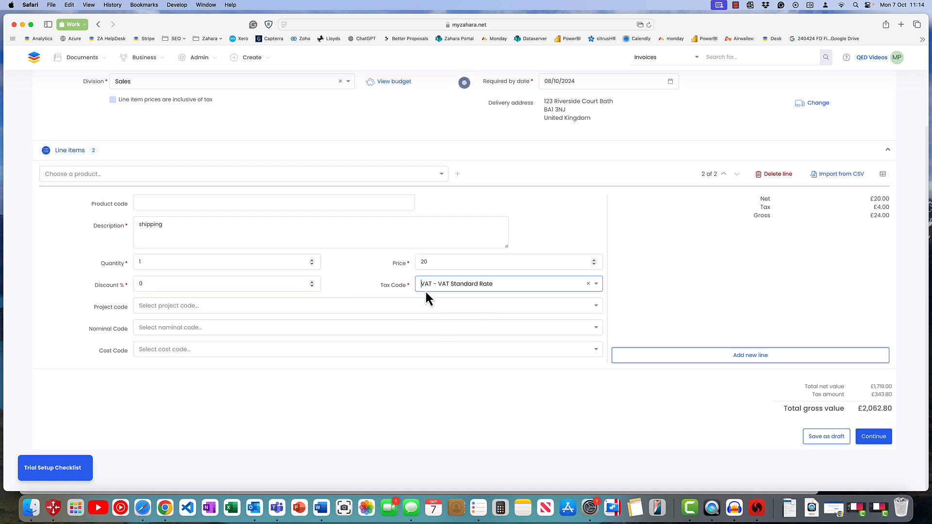
left_click(210, 329)
left_click(192, 339)
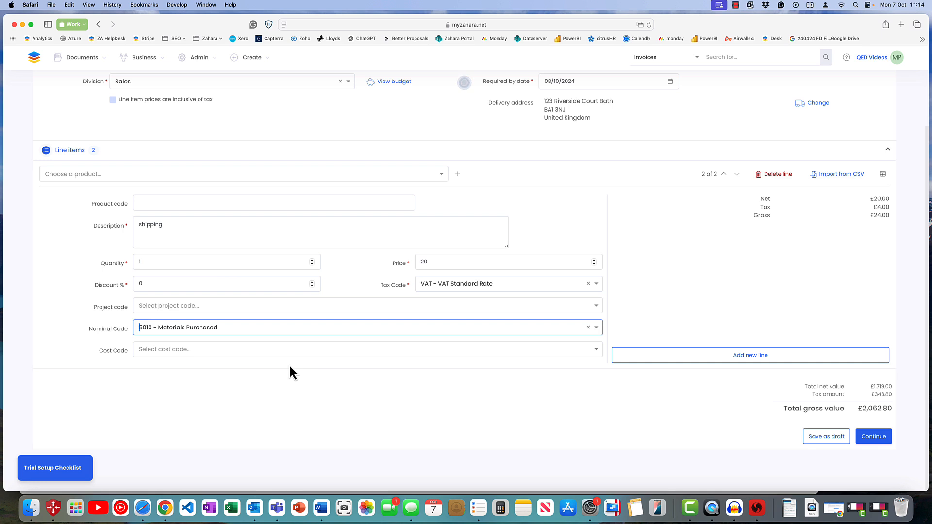
Continue to the narrative stage, enter the internal comment "just a test" and create the purchase order.
left_click(870, 439)
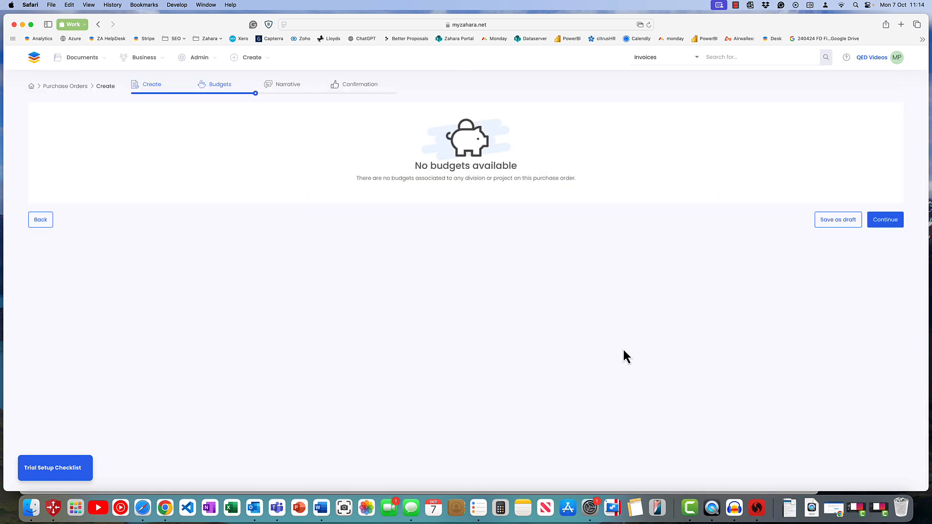
left_click(892, 219)
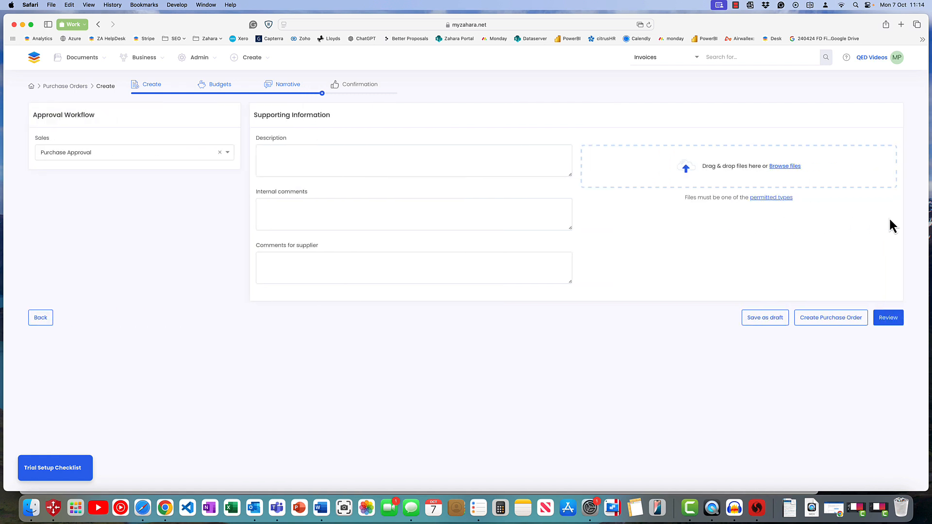
left_click(325, 215)
type("jus")
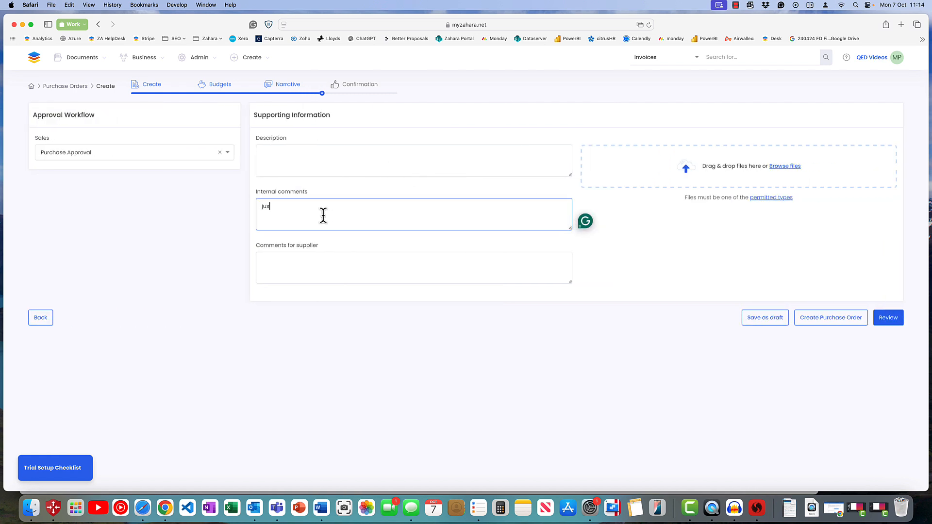
type("t a test")
left_click(844, 320)
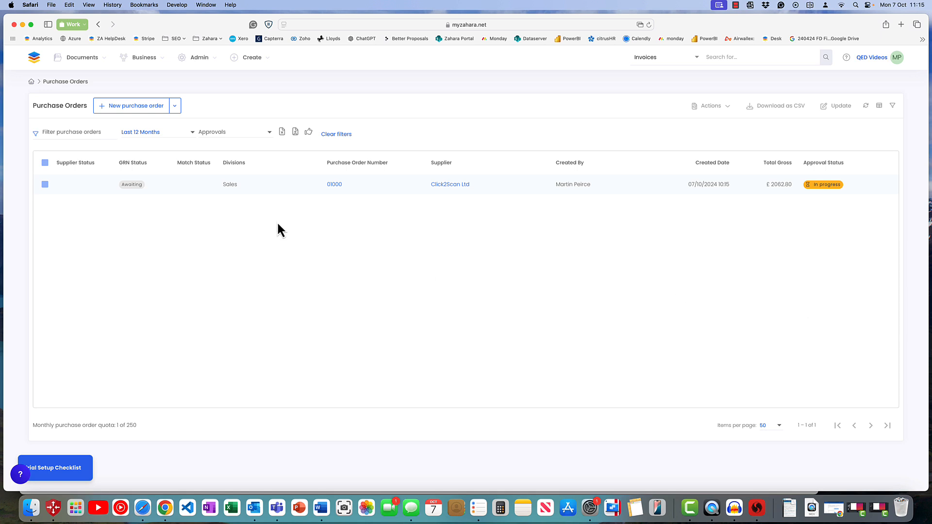
Open the new Click2Scan Ltd order from the purchase orders list and review its line items and document history.
left_click(71, 58)
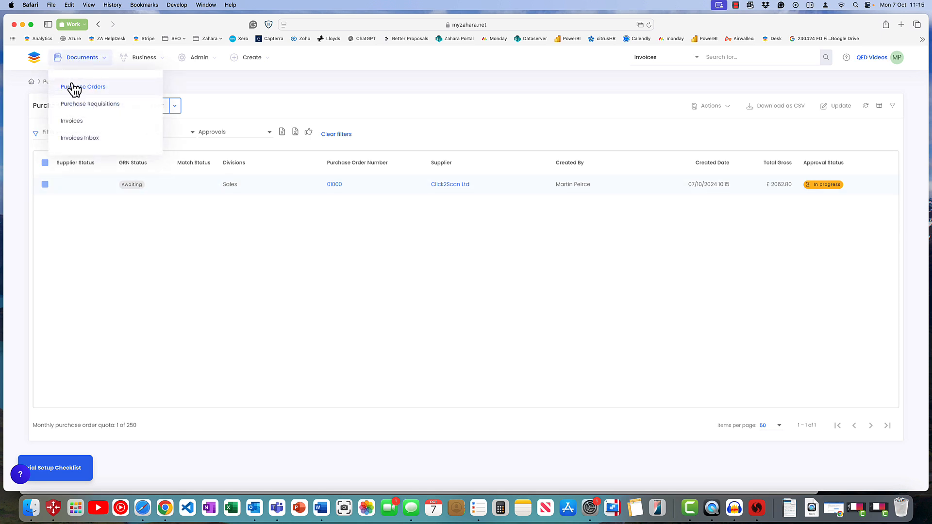
left_click(335, 184)
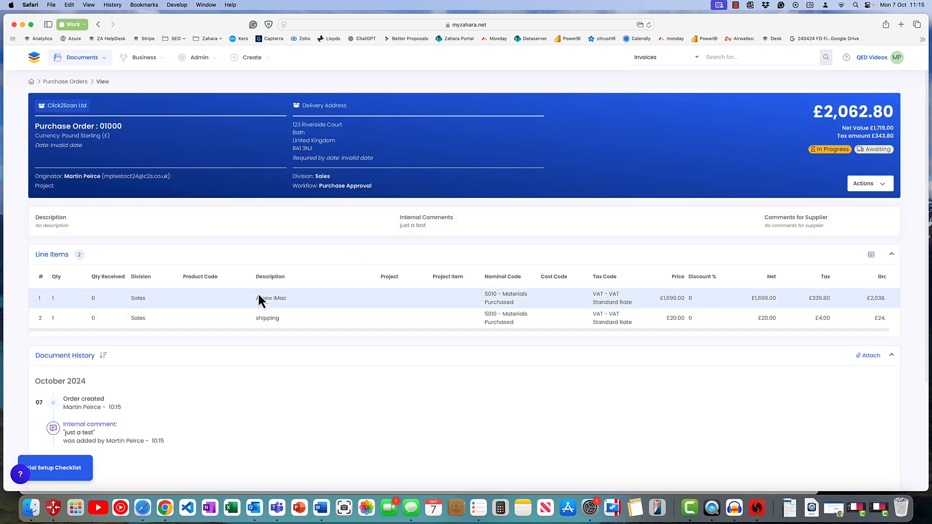
scroll(291, 379, "down", 2)
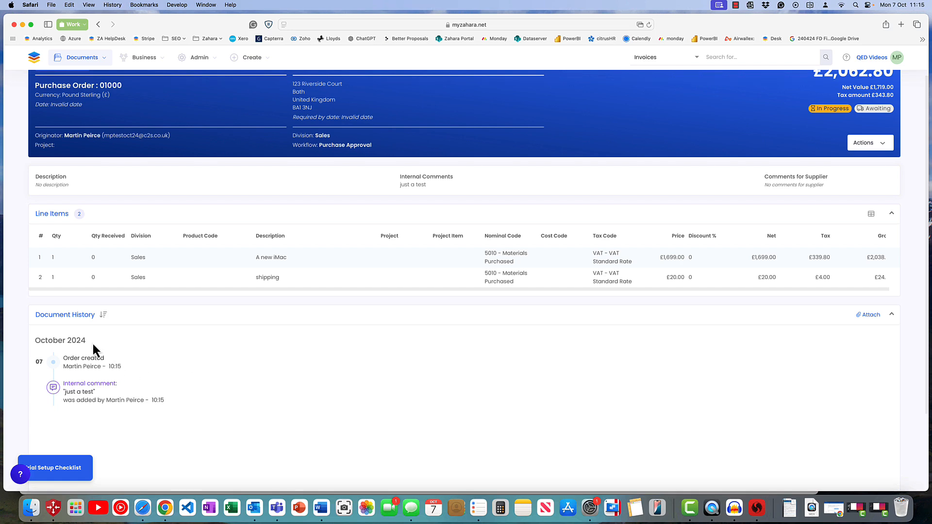
scroll(296, 370, "up", 2)
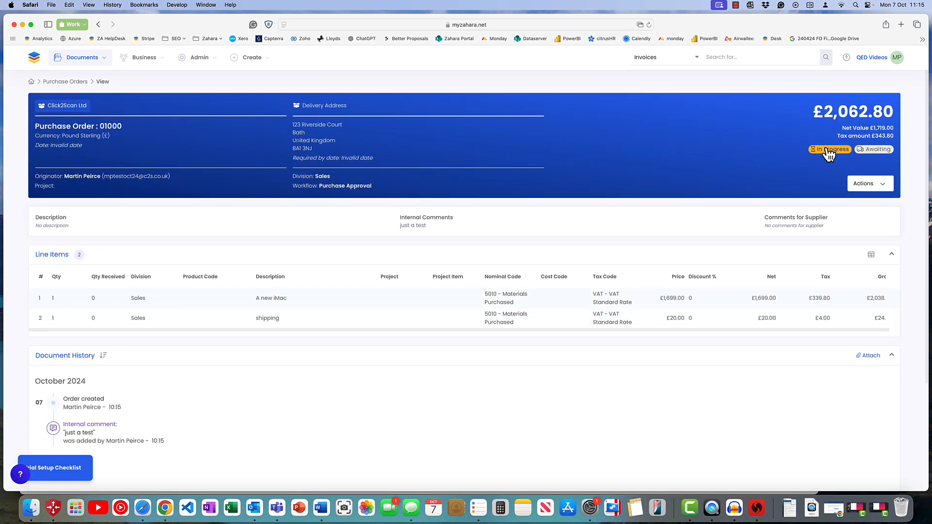
Check the purchase order's approval workflow progress and the actions available for it.
left_click(828, 150)
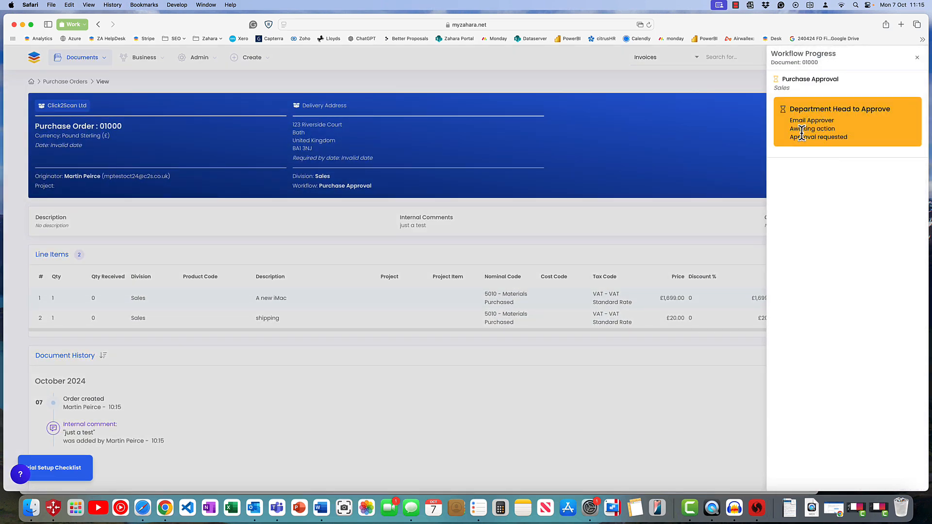
left_click(916, 57)
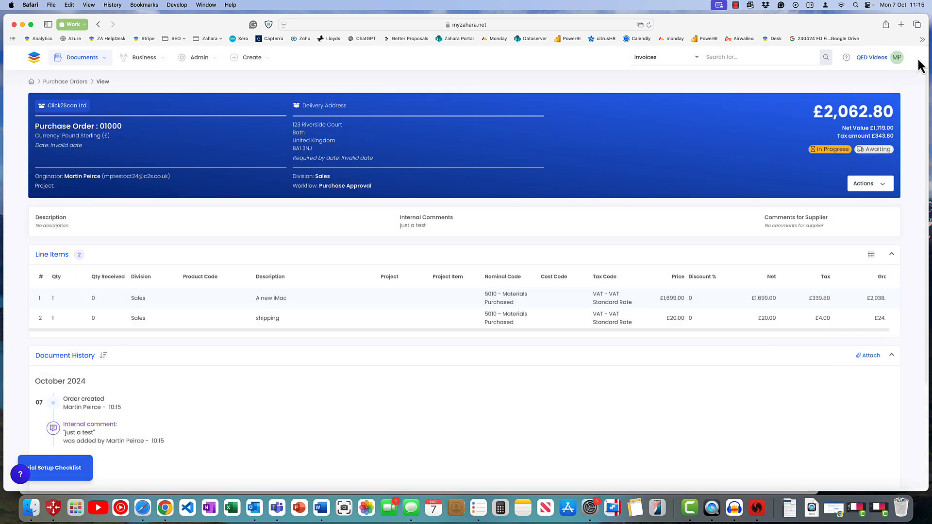
left_click(882, 186)
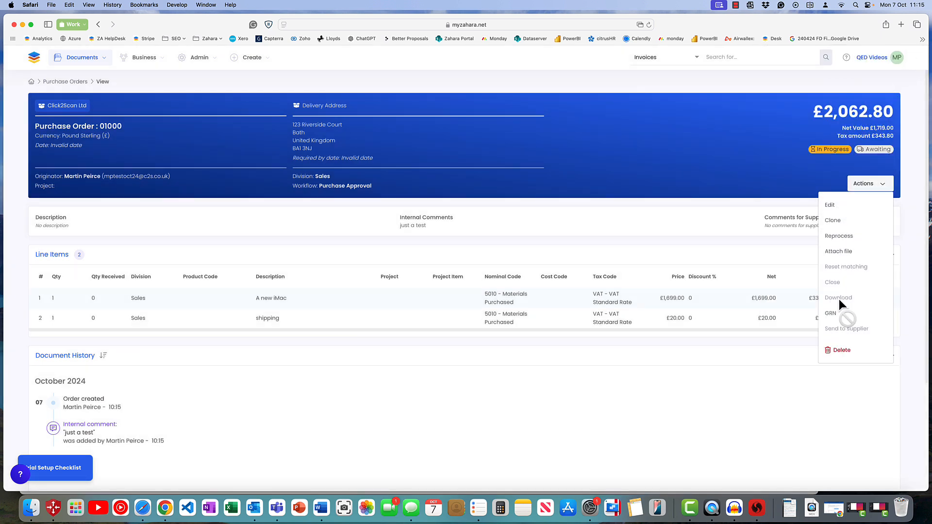
left_click(724, 175)
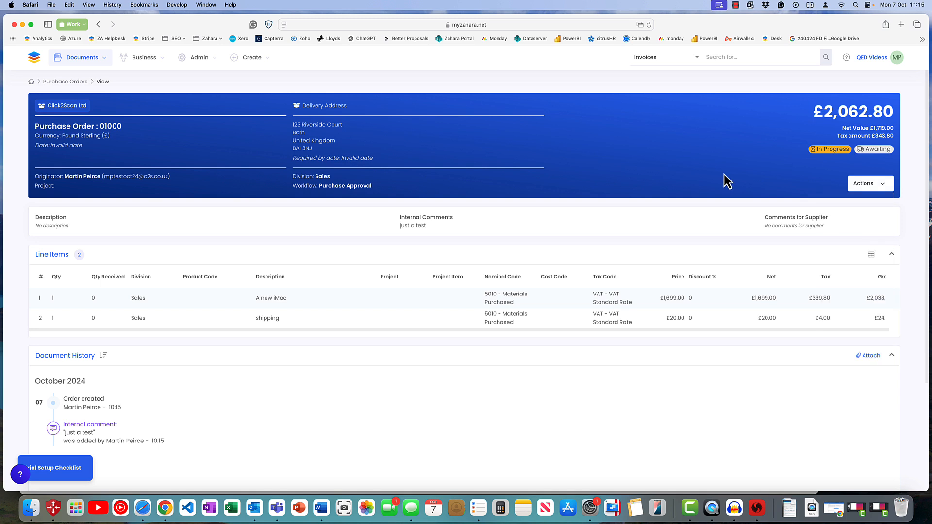
Open the business settings and go to the Invoices Inbox settings, following the guided tour.
left_click(146, 58)
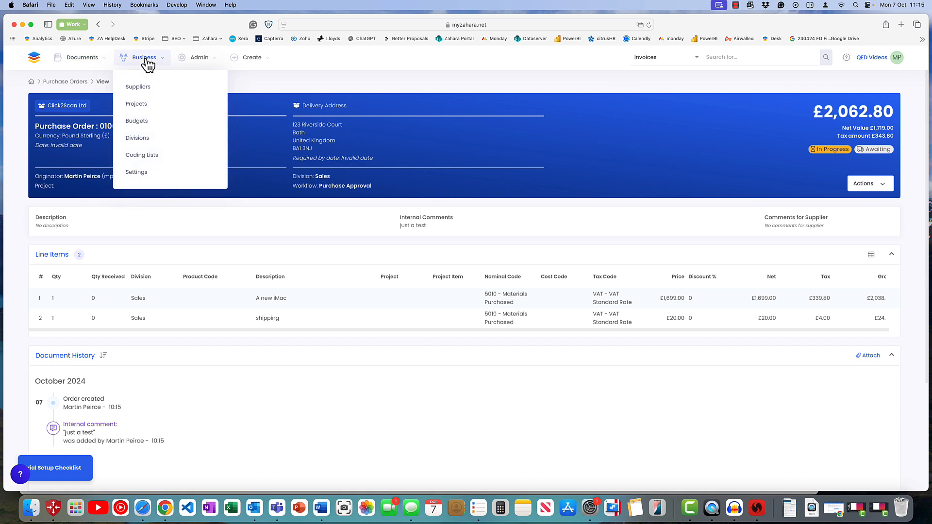
left_click(137, 173)
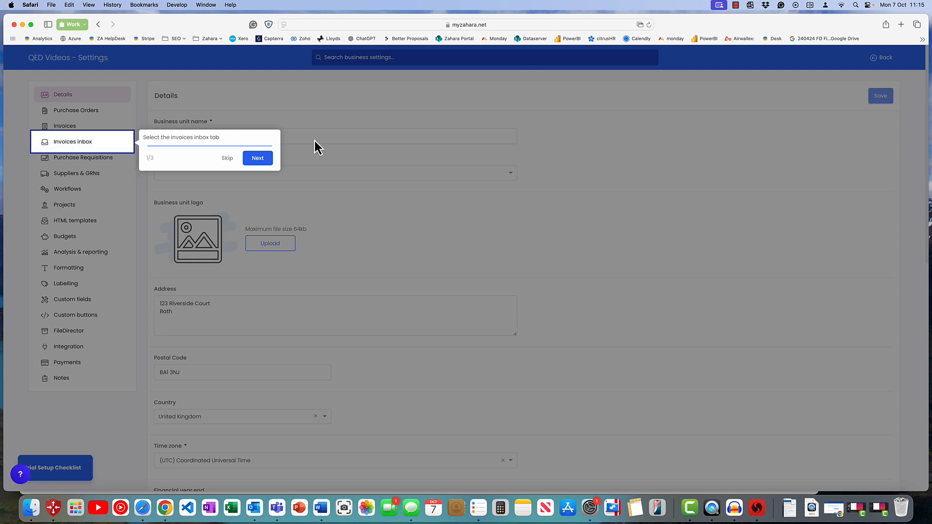
left_click(256, 160)
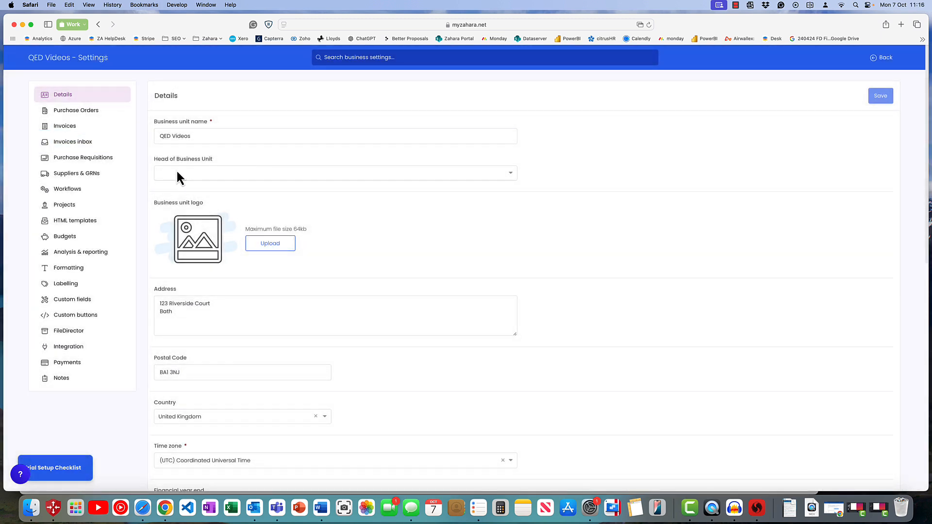
left_click(72, 142)
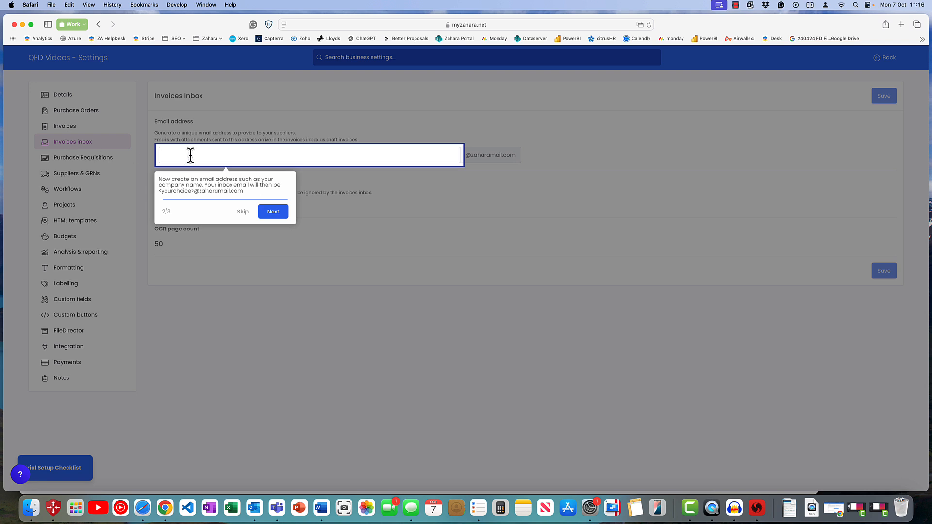
left_click(187, 155)
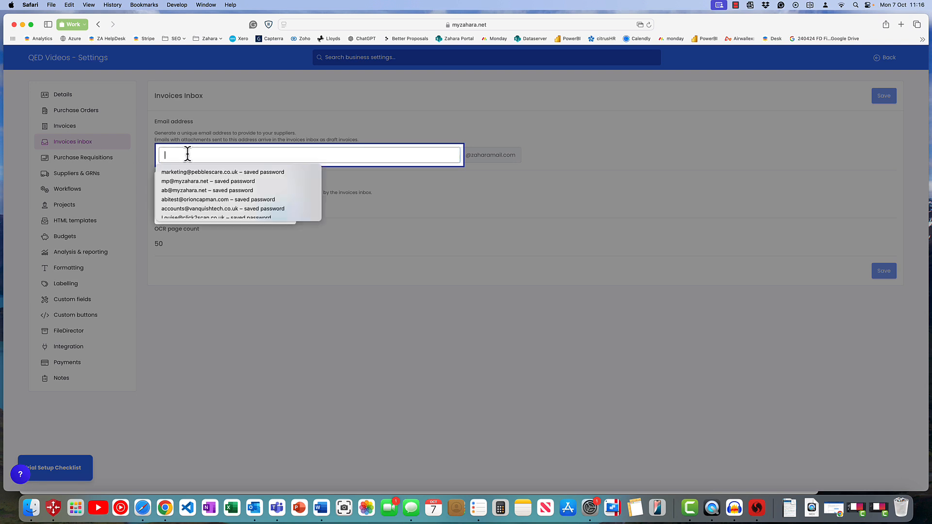
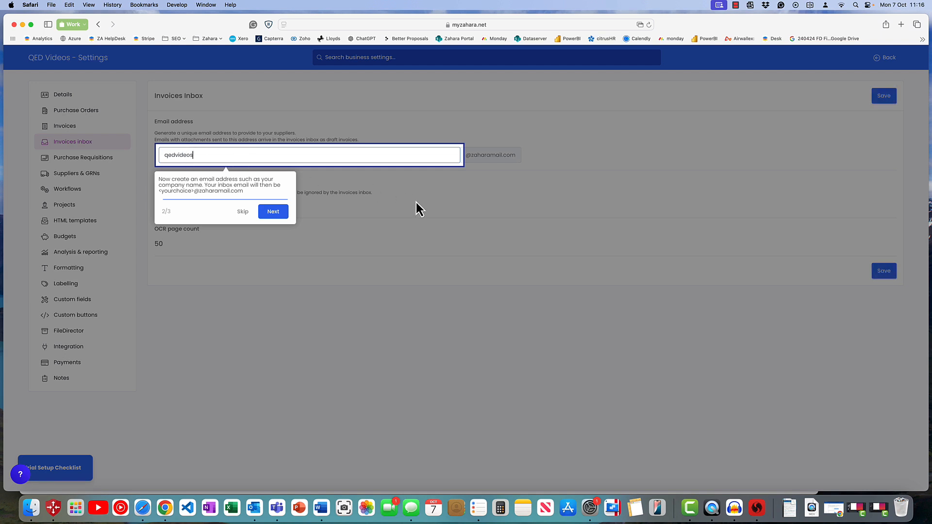
left_click(275, 213)
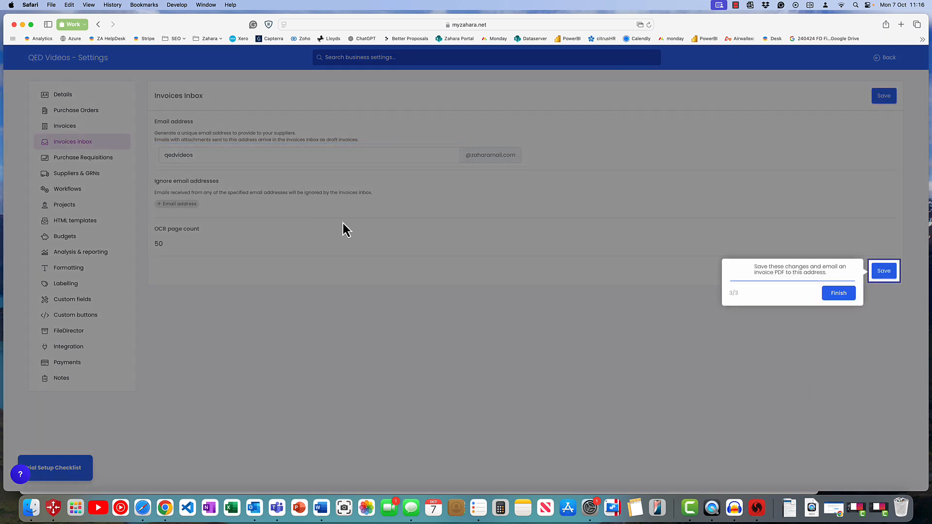
left_click(831, 301)
left_click(342, 154)
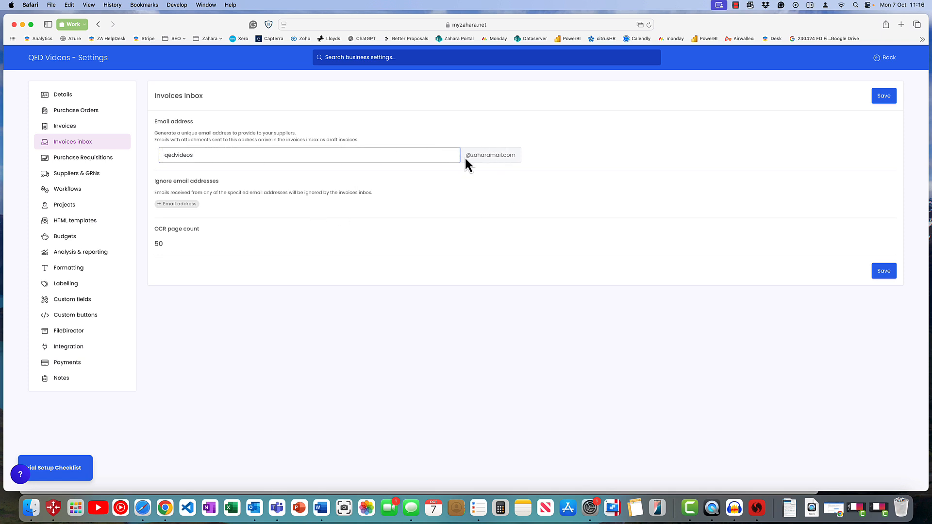
left_click(884, 270)
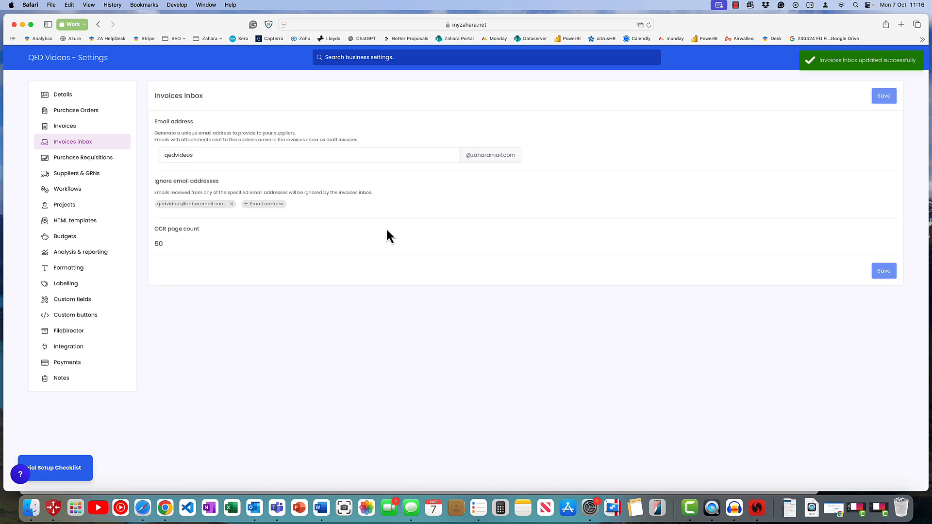
Switch to Outlook and send Efalia-6719.pdf to the new invoices inbox address with the subject "Invoice".
left_click(258, 509)
left_click_drag(358, 92, 410, 94)
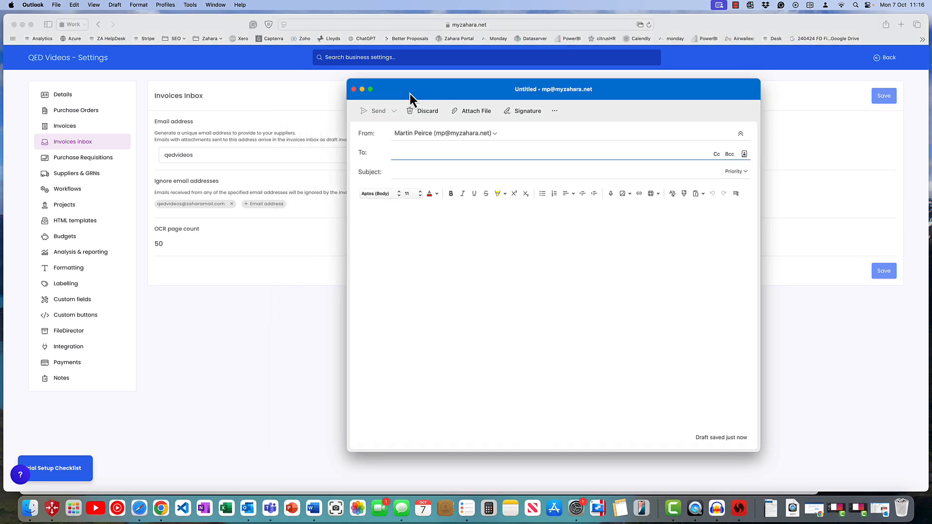
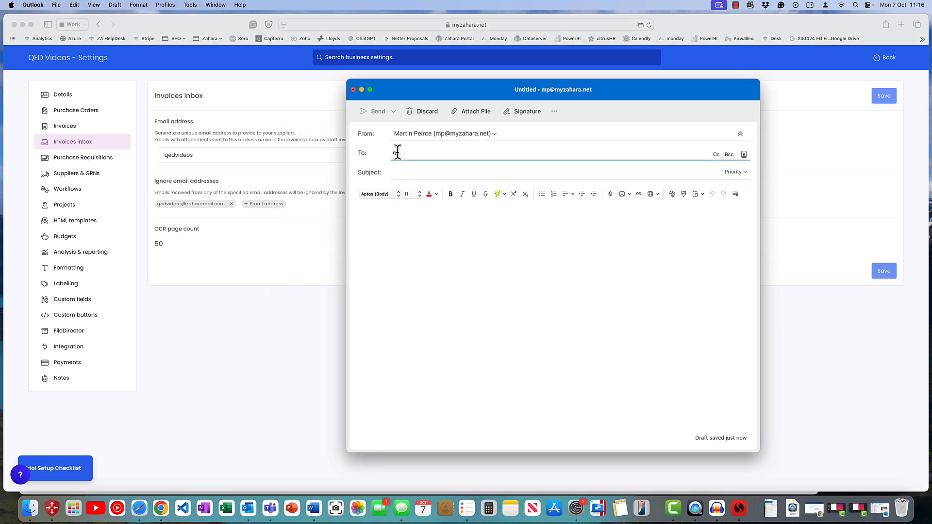
key("Tab")
type("Invoice")
key("Tab")
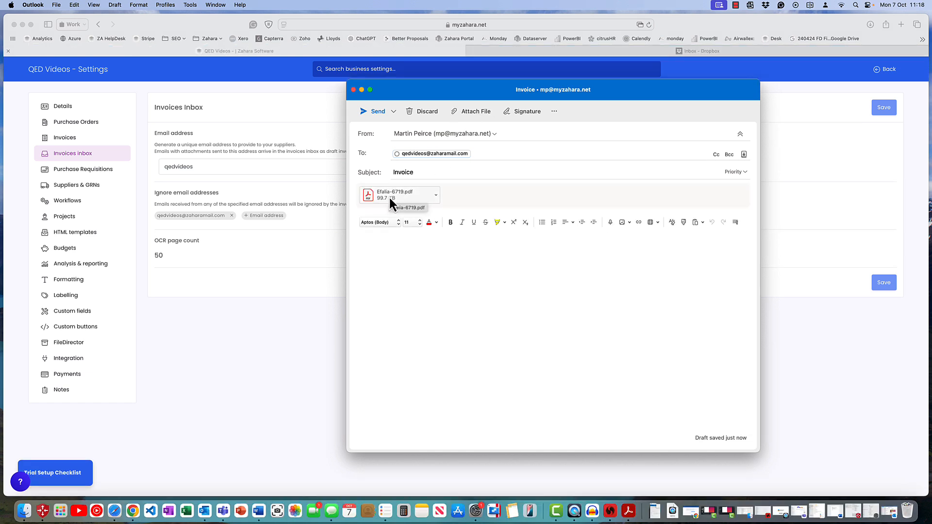
left_click(376, 113)
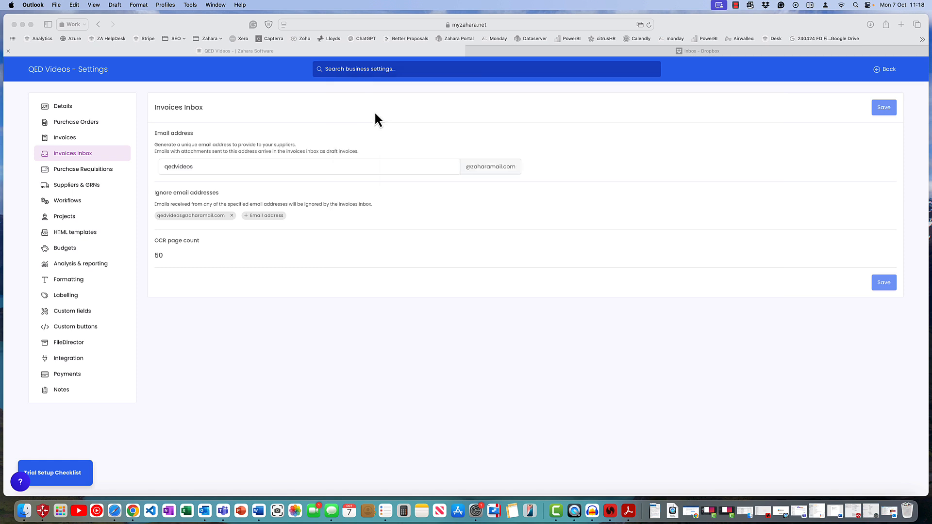
Leave the business settings and open the Invoices Inbox document list.
left_click(890, 72)
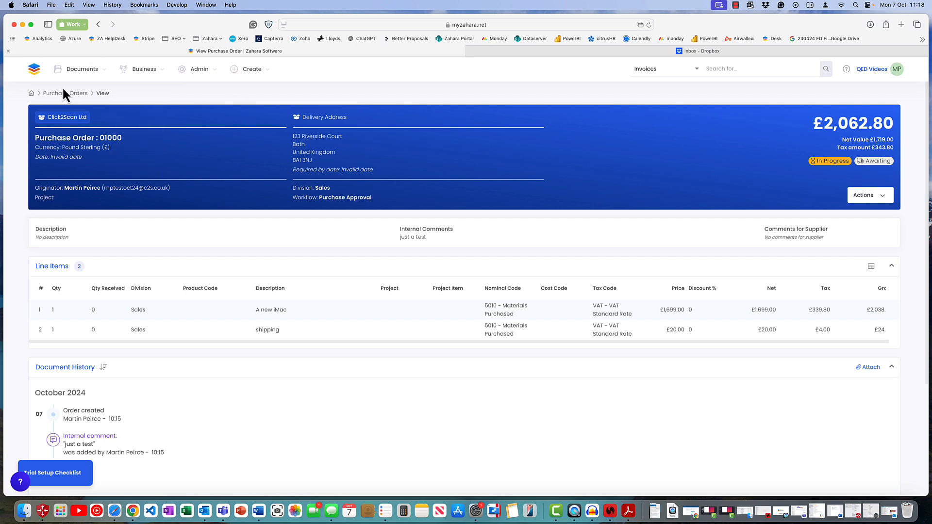
left_click(70, 71)
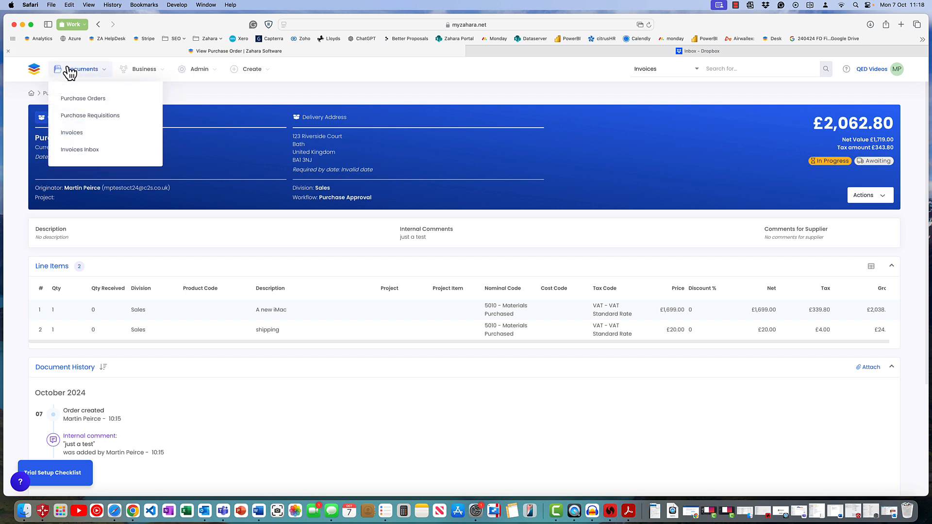
left_click(79, 140)
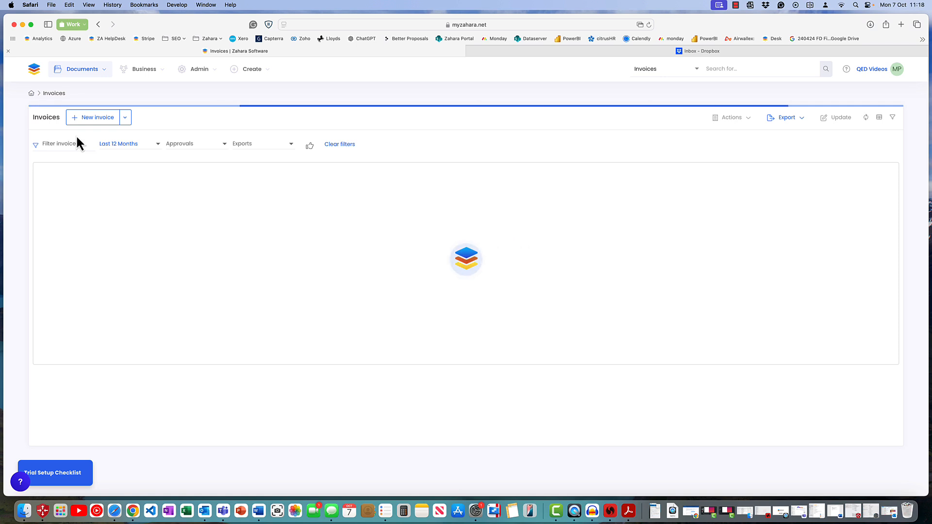
left_click(82, 69)
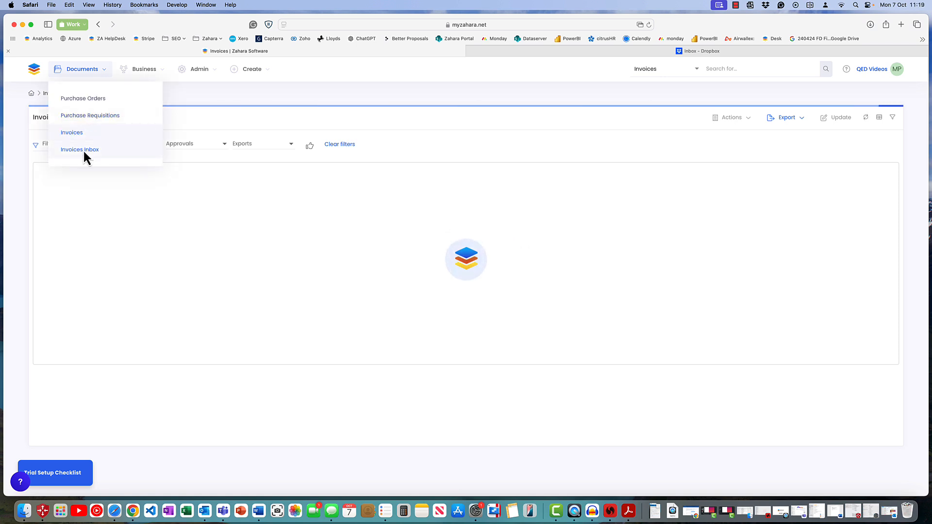
left_click(84, 150)
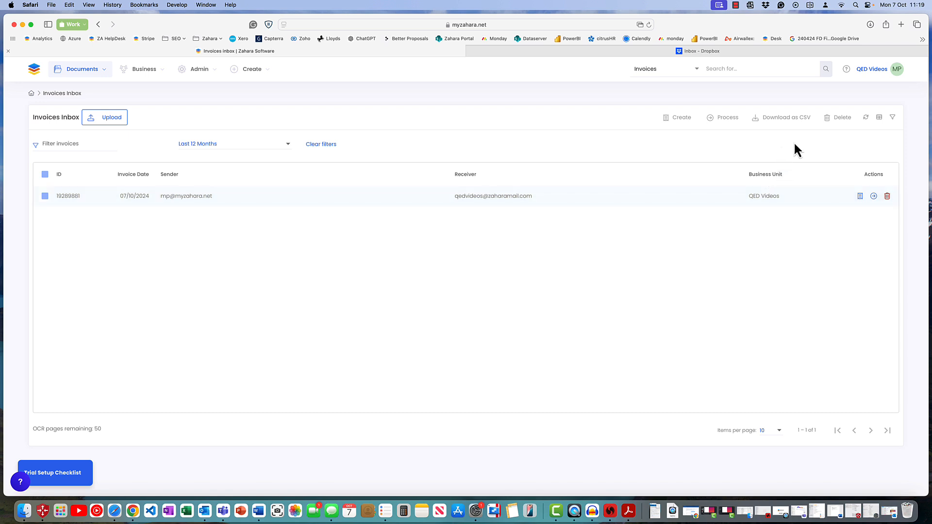
Add the Matched Supplier, Invoice Number and Invoice Net columns to the inbox table and save the table settings.
left_click(879, 118)
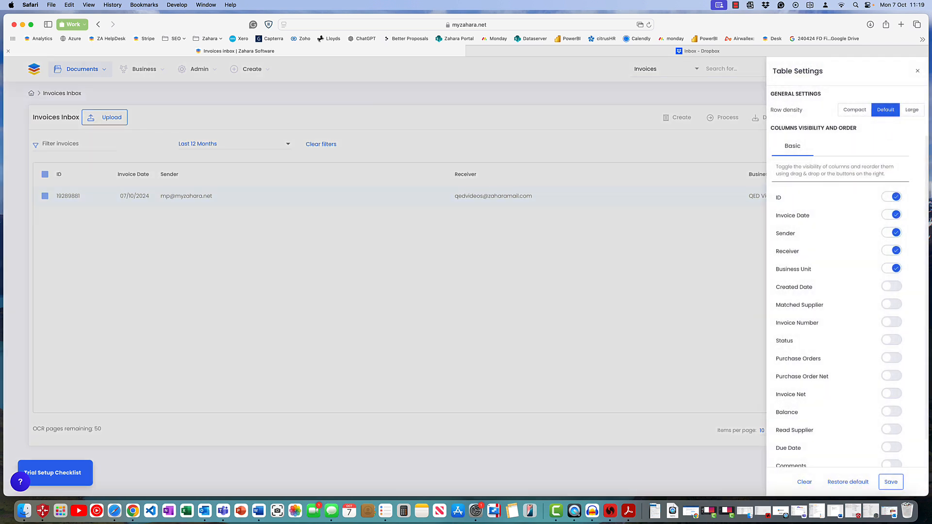
left_click(897, 310)
left_click(898, 322)
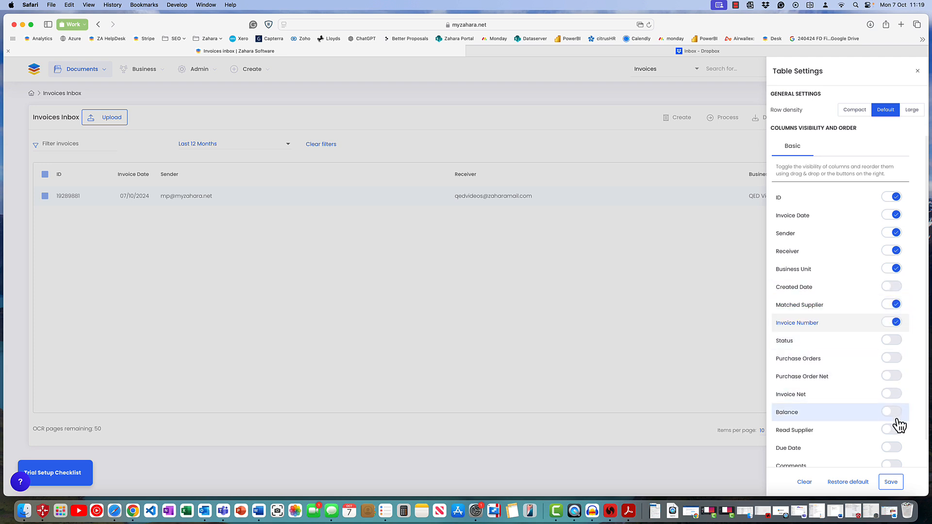
scroll(893, 442, "down", 1)
left_click(893, 392)
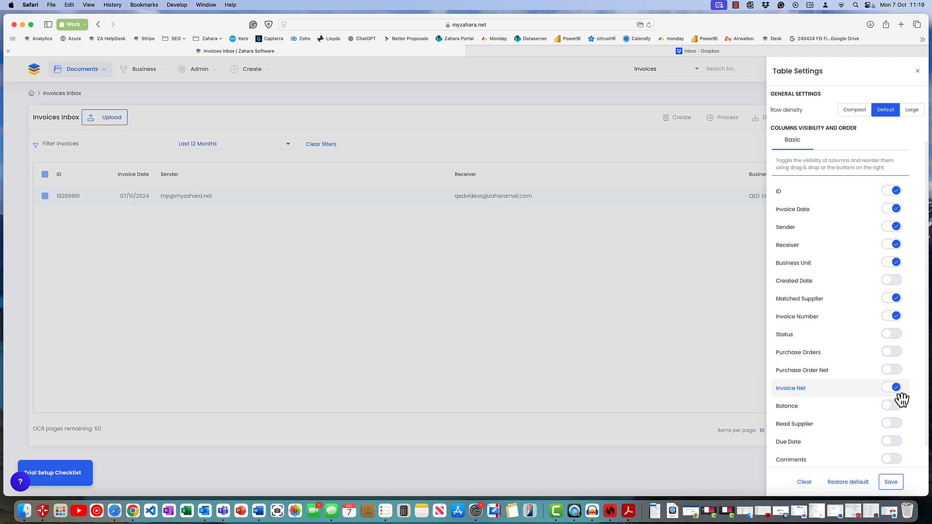
left_click(890, 482)
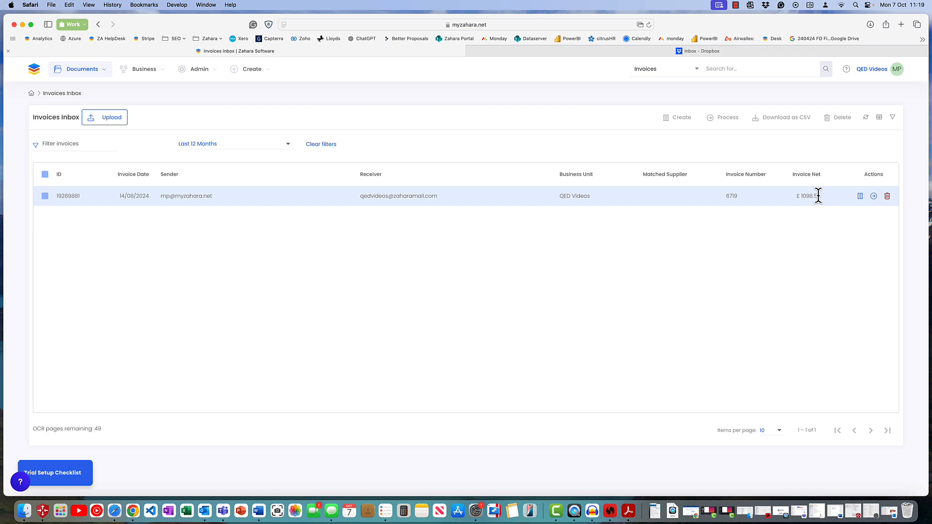
Start processing the received invoice and set its supplier to Click2Scan Ltd.
left_click(873, 196)
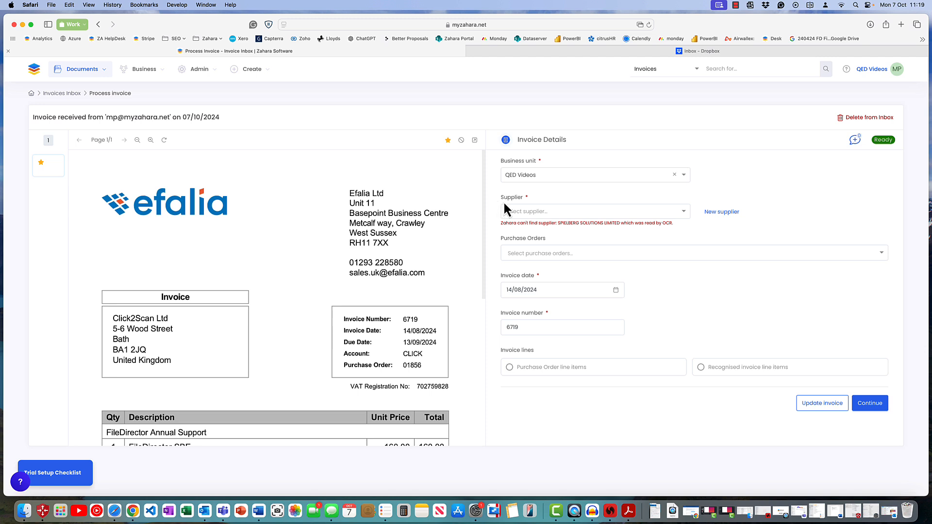
left_click(523, 211)
left_click(515, 225)
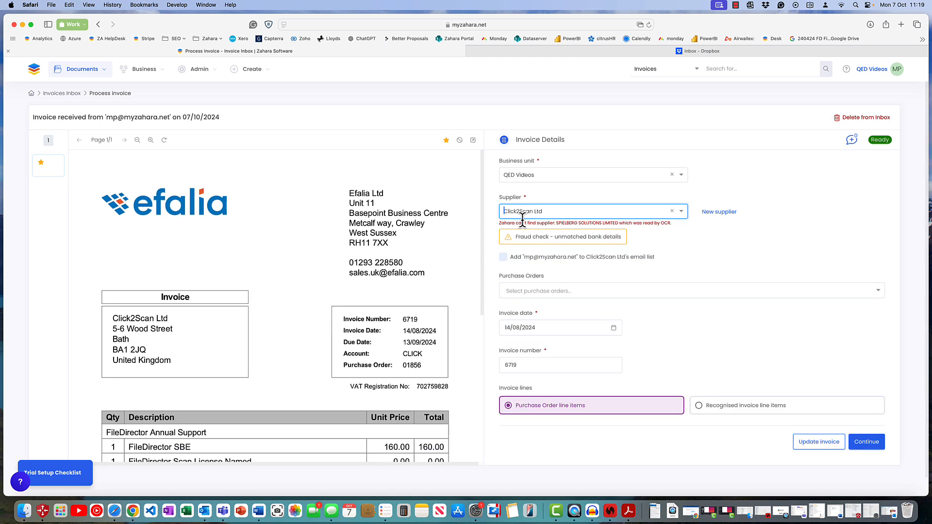
Check the invoice's bank details and lines, choose Recognised invoice line items and continue to invoice creation.
scroll(619, 303, "down", 1)
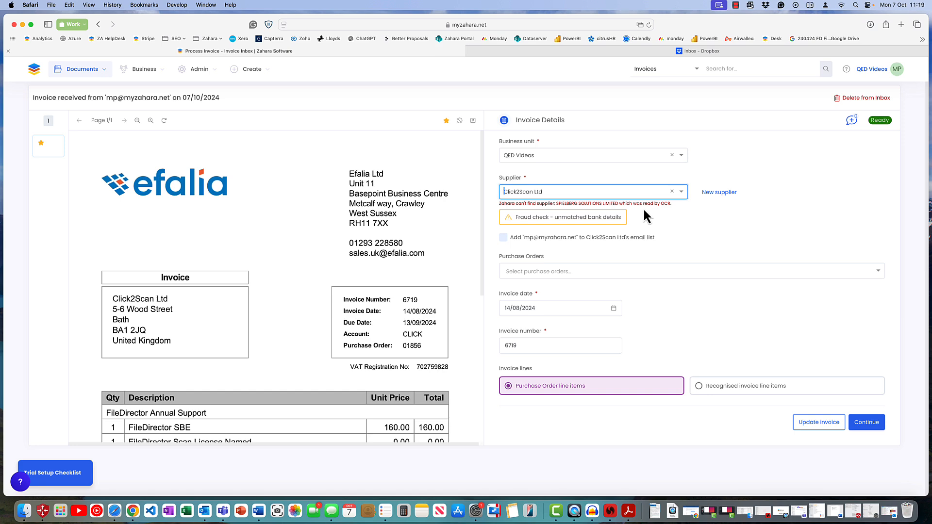
scroll(330, 307, "down", 6)
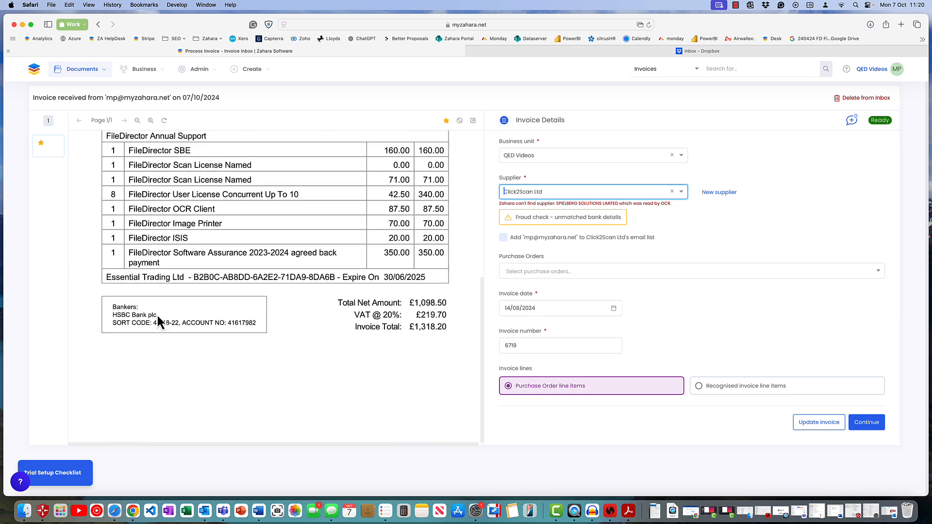
scroll(321, 342, "up", 6)
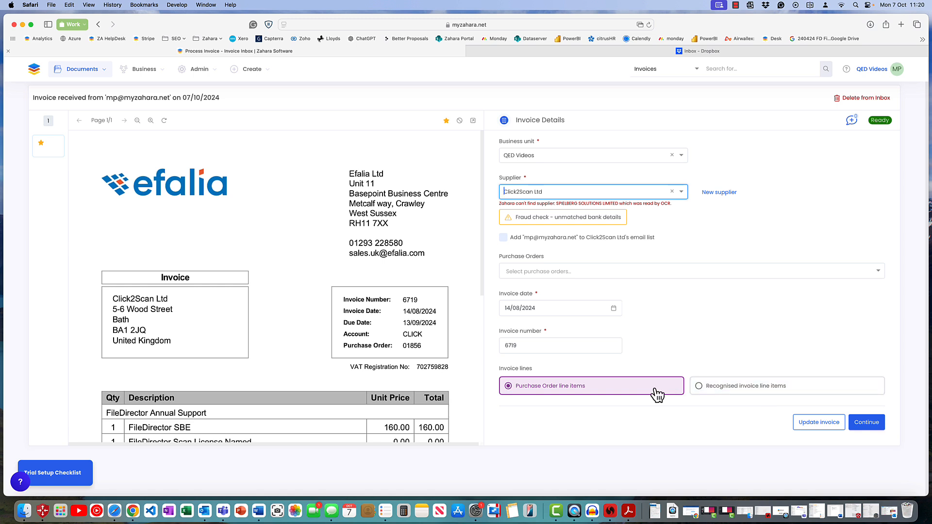
left_click(702, 393)
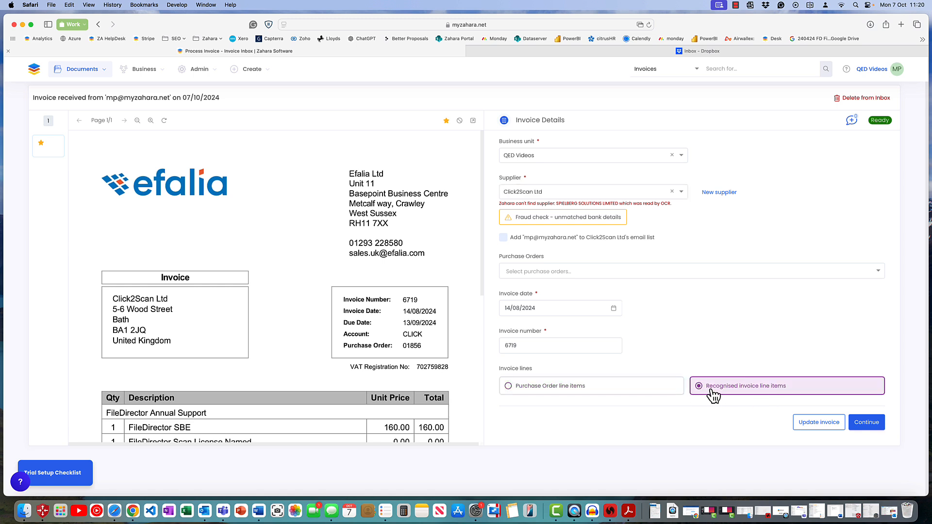
scroll(403, 380, "down", 1)
scroll(403, 378, "down", 5)
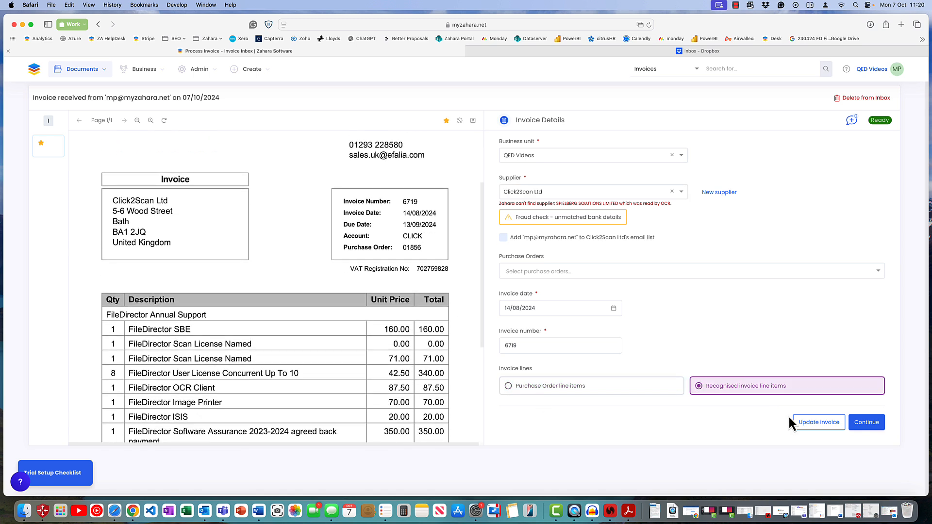
left_click(866, 422)
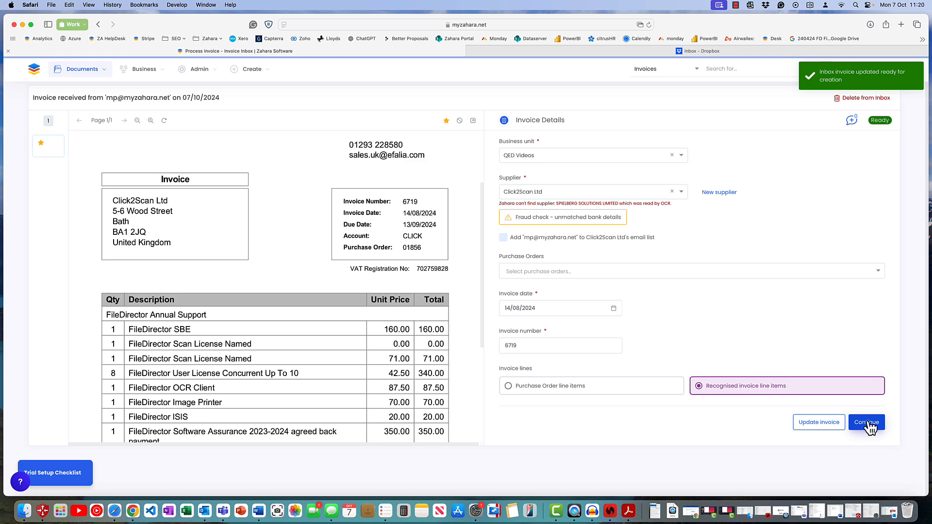
Review the recognised invoice line items, select all of them and set their nominal code to 5010 - Materials Purchased.
scroll(543, 326, "down", 5)
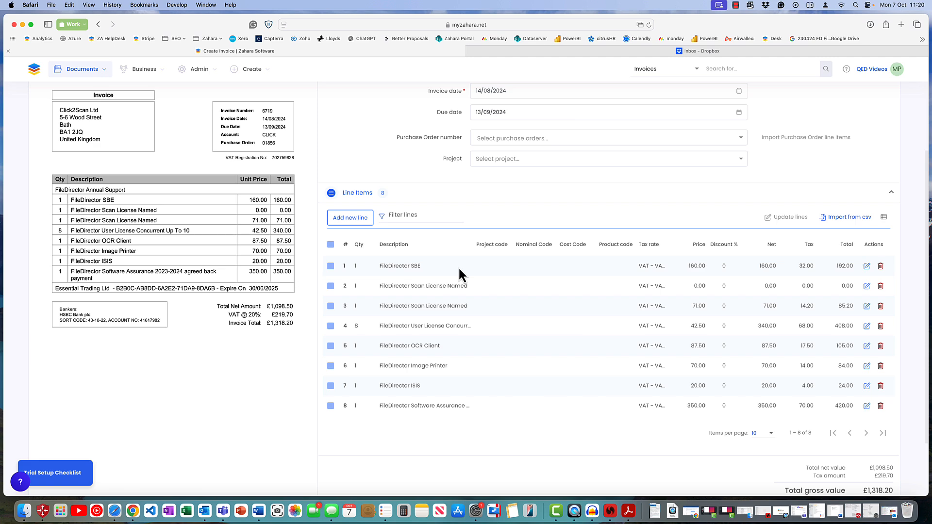
scroll(718, 362, "down", 3)
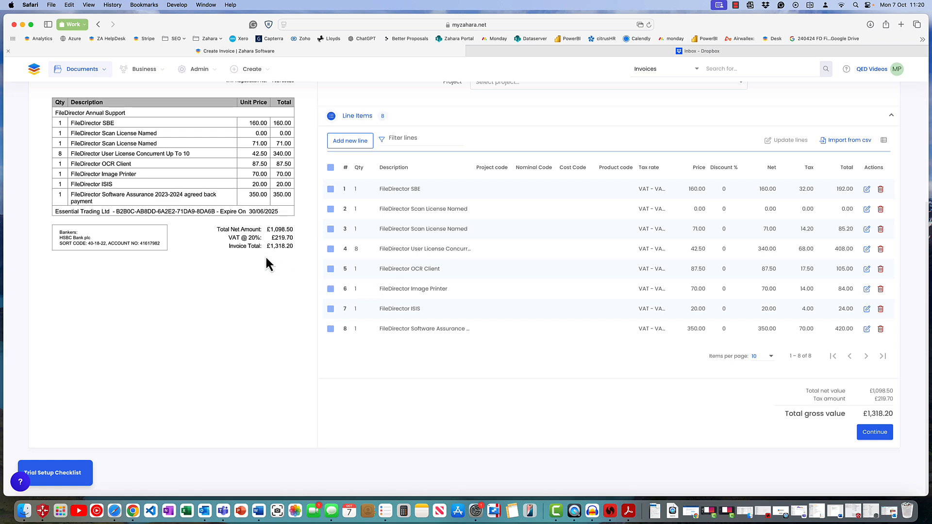
scroll(476, 267, "up", 1)
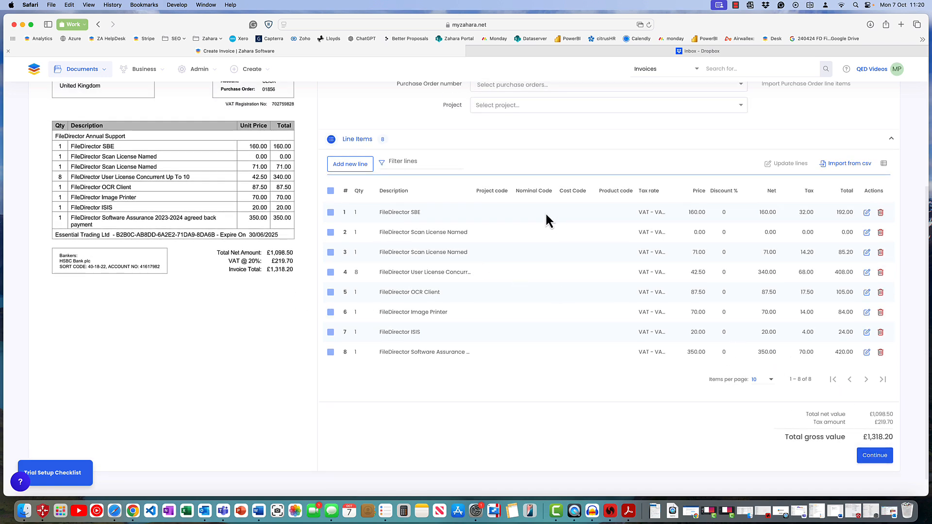
scroll(546, 215, "up", 3)
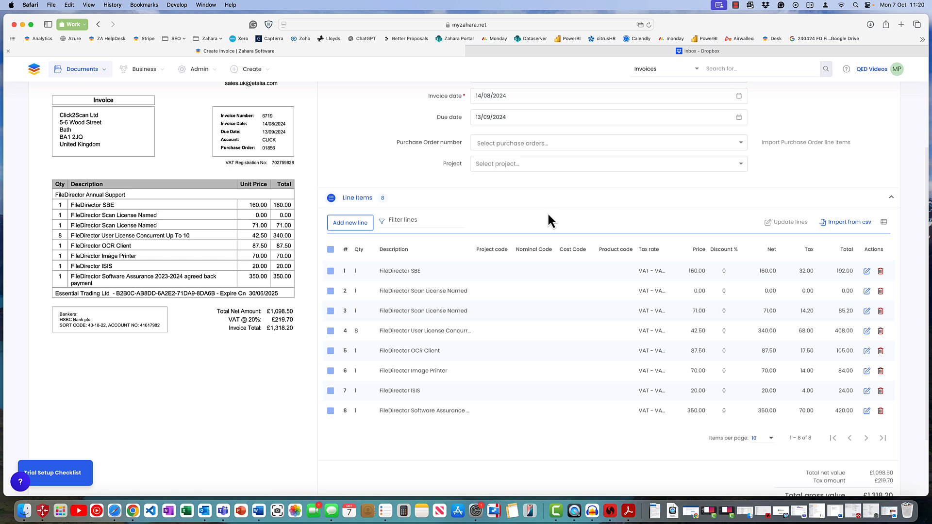
left_click(331, 250)
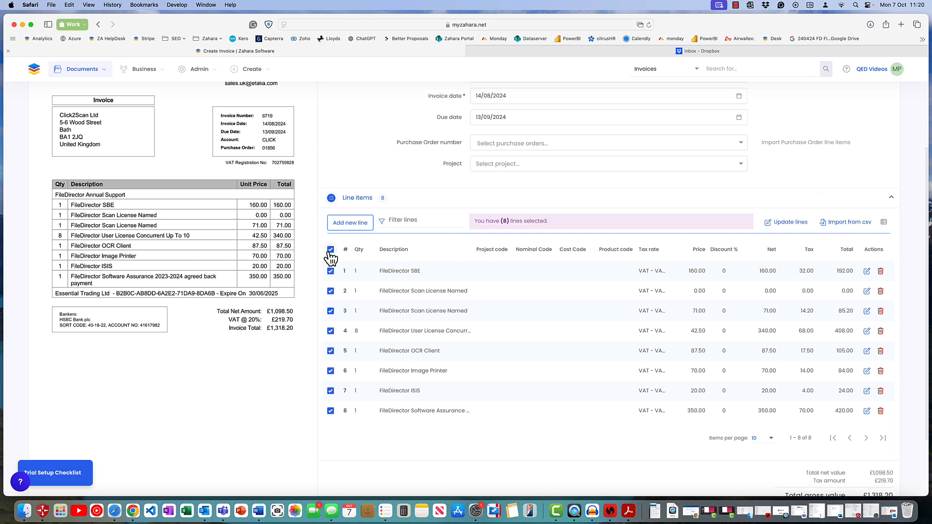
left_click(797, 224)
left_click(427, 188)
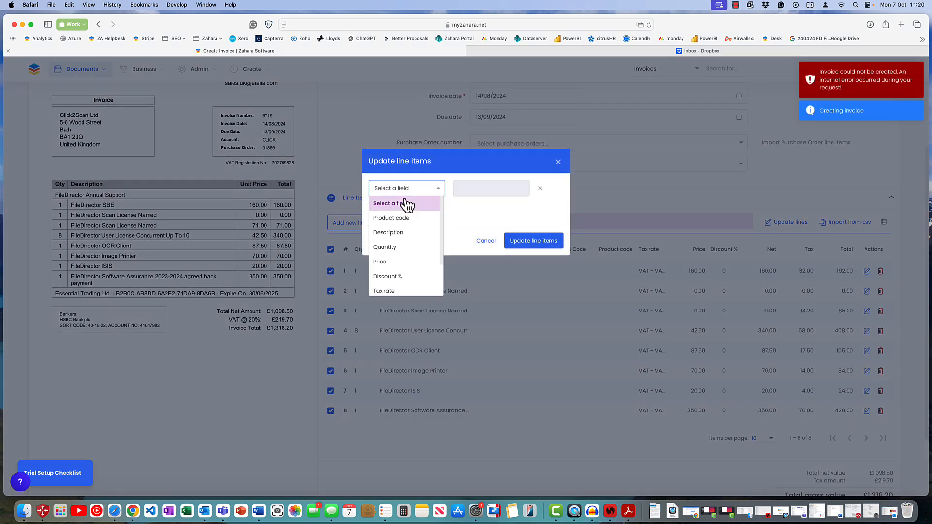
scroll(401, 261, "down", 3)
left_click(401, 273)
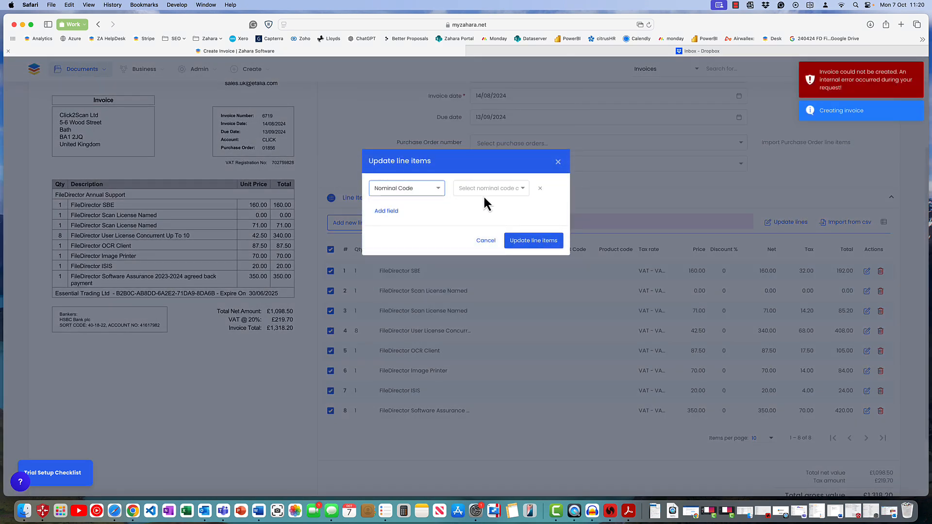
left_click(484, 192)
left_click(483, 203)
left_click(532, 240)
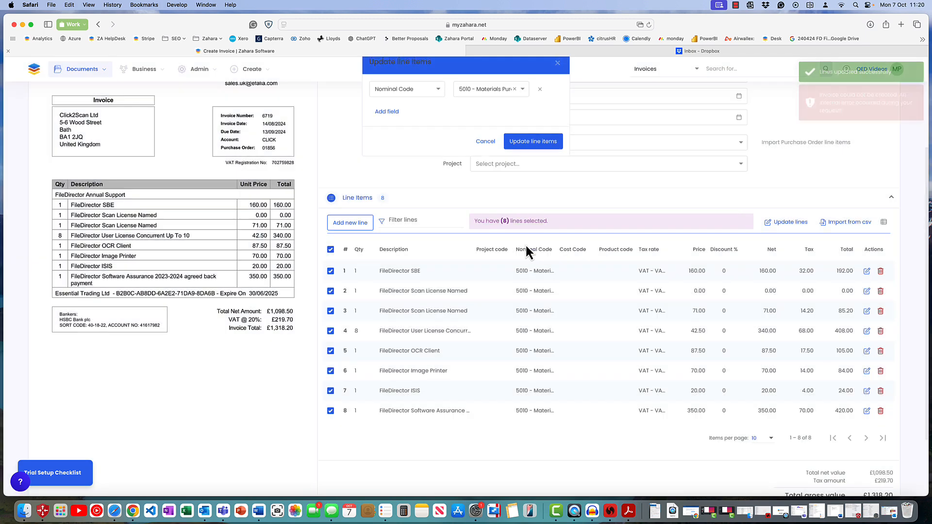
Continue through the narrative stage with the Invoice Approval process kept, and create the invoice.
scroll(765, 368, "down", 3)
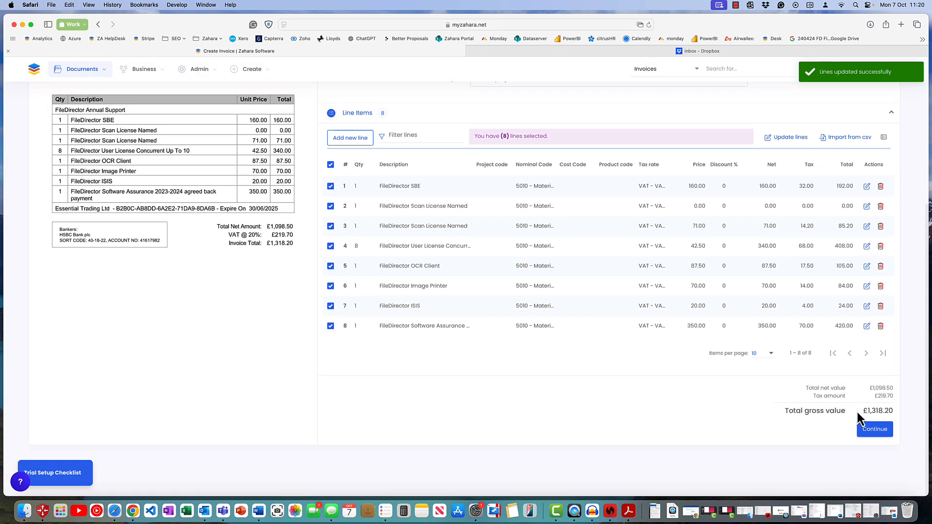
left_click(881, 434)
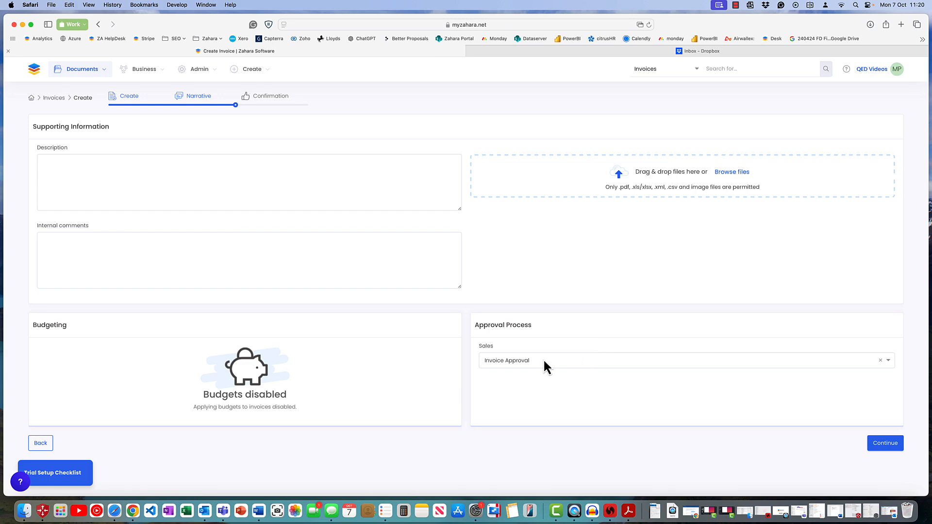
left_click(891, 449)
scroll(873, 446, "down", 5)
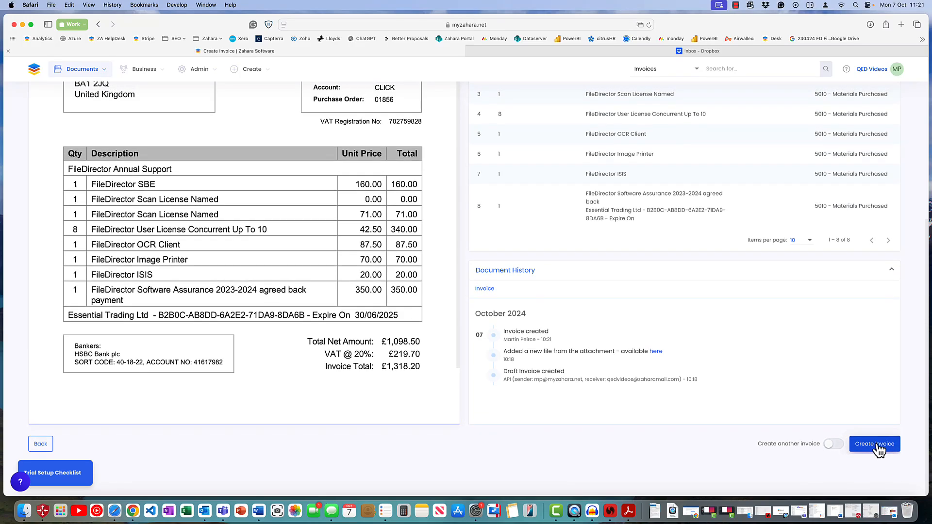
left_click(877, 444)
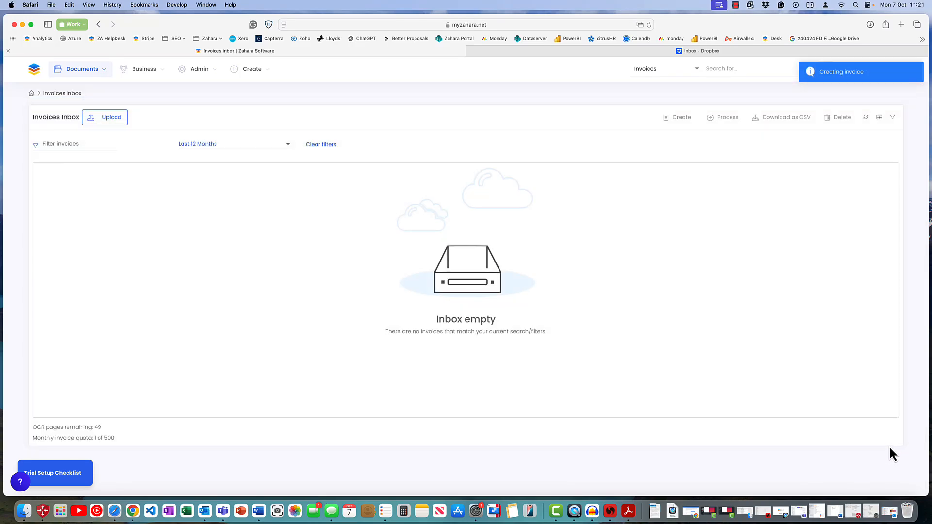
Open the Invoices document list and check the workflow progress of invoice 6719.
left_click(95, 72)
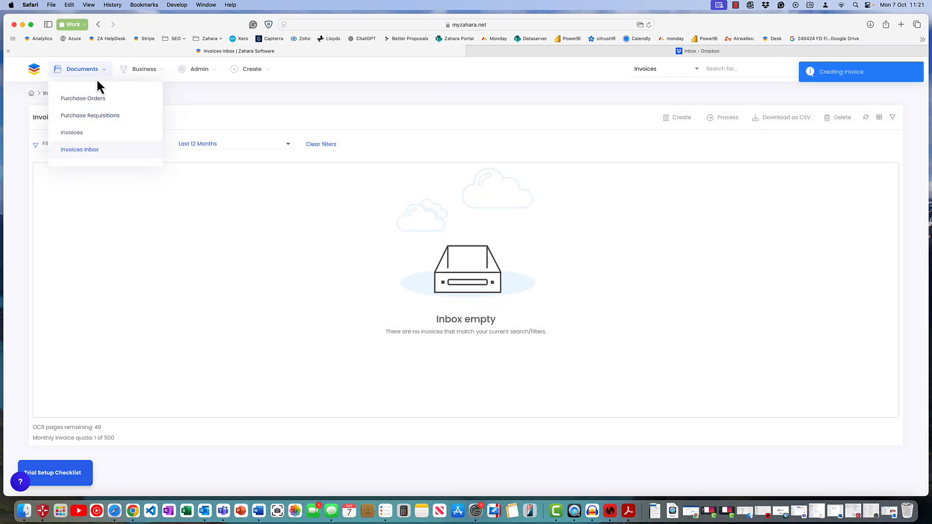
left_click(77, 132)
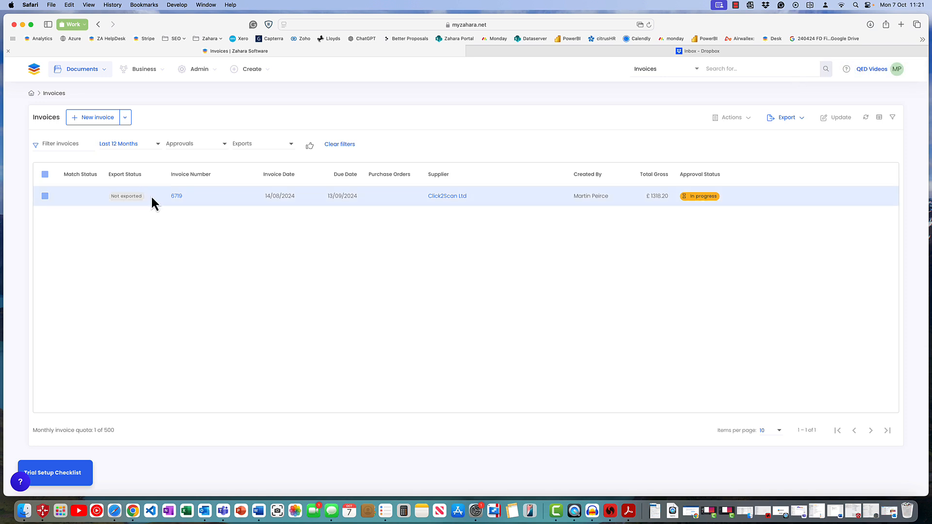
left_click(699, 196)
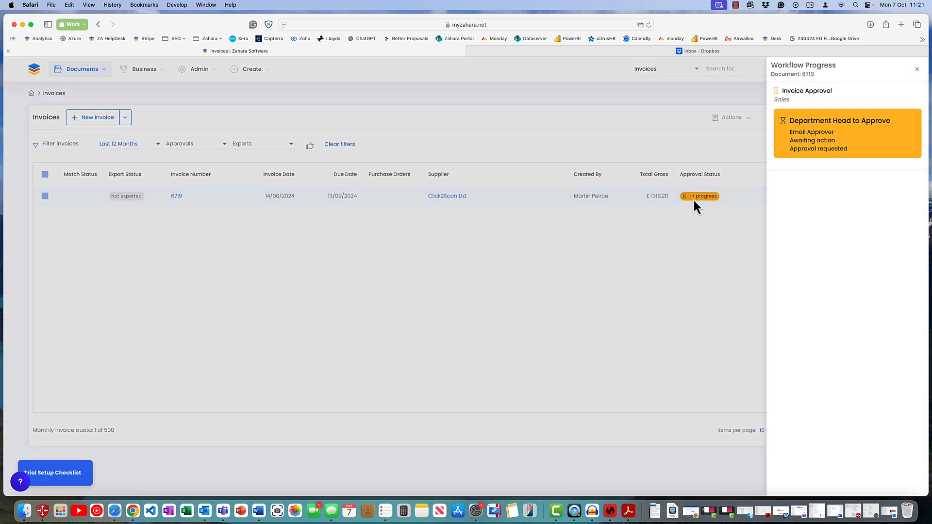
left_click(449, 137)
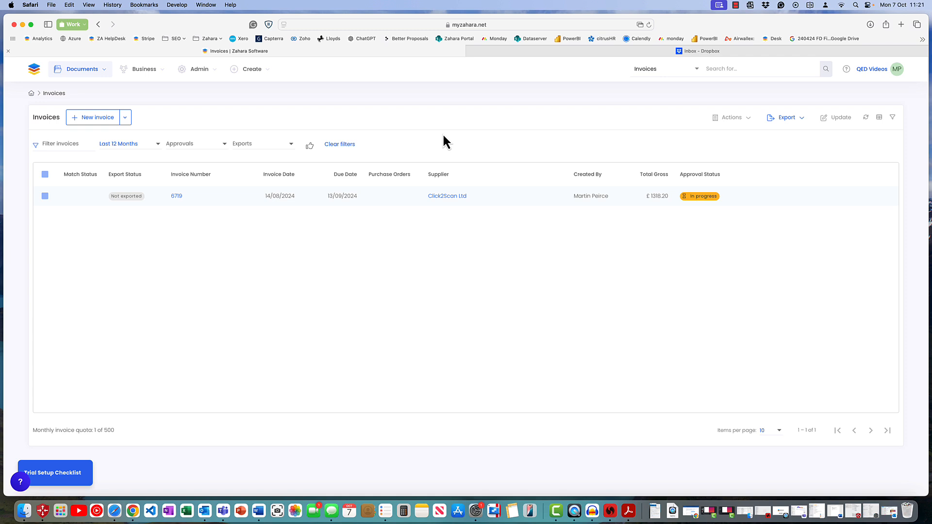
left_click(145, 74)
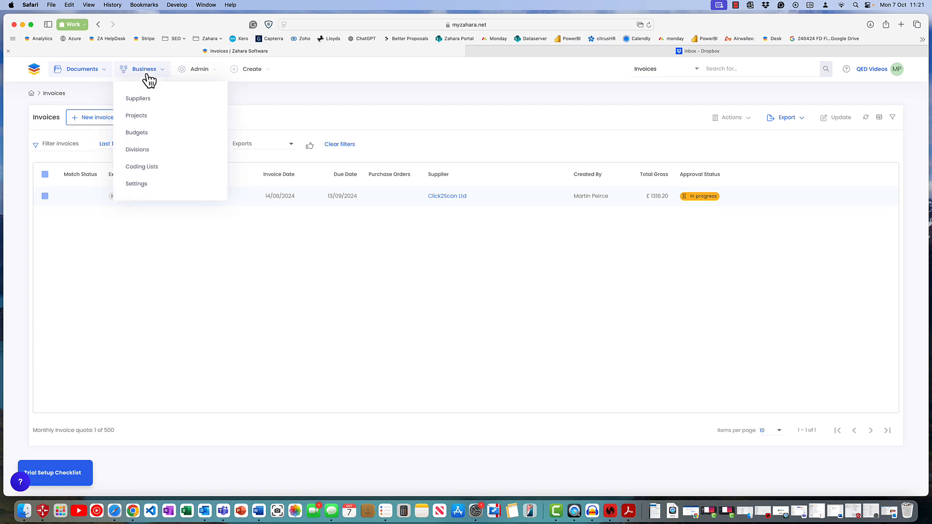
left_click(138, 184)
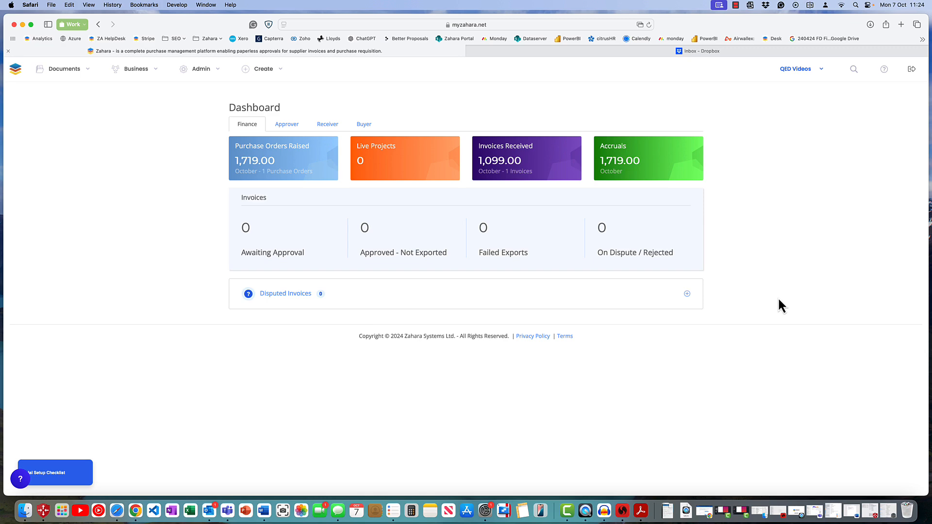
Open the Sales division from the business's divisions and review its dashboard, including workflows and restrictions.
left_click(147, 74)
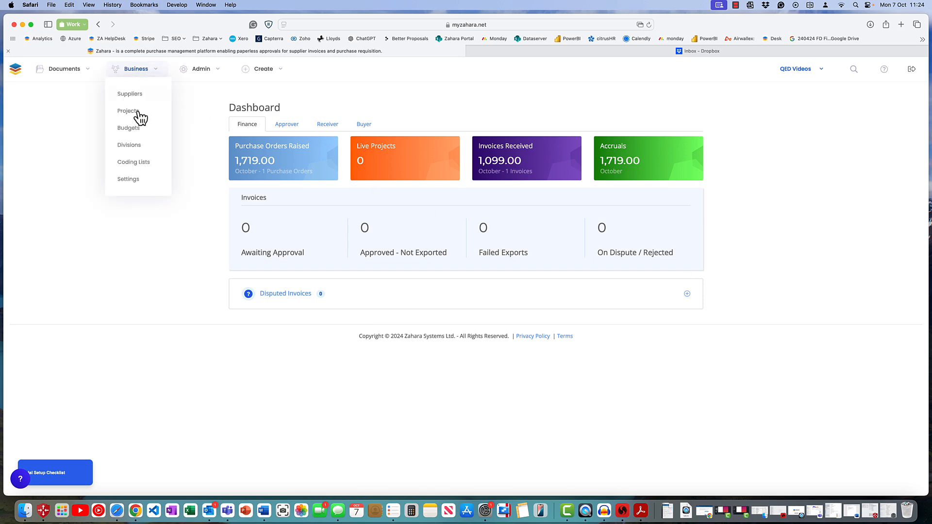
left_click(128, 145)
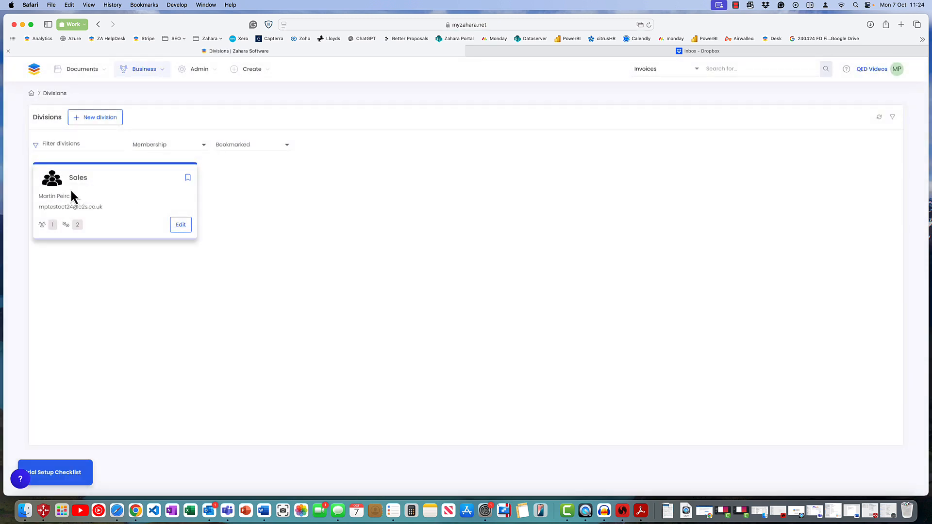
left_click(182, 227)
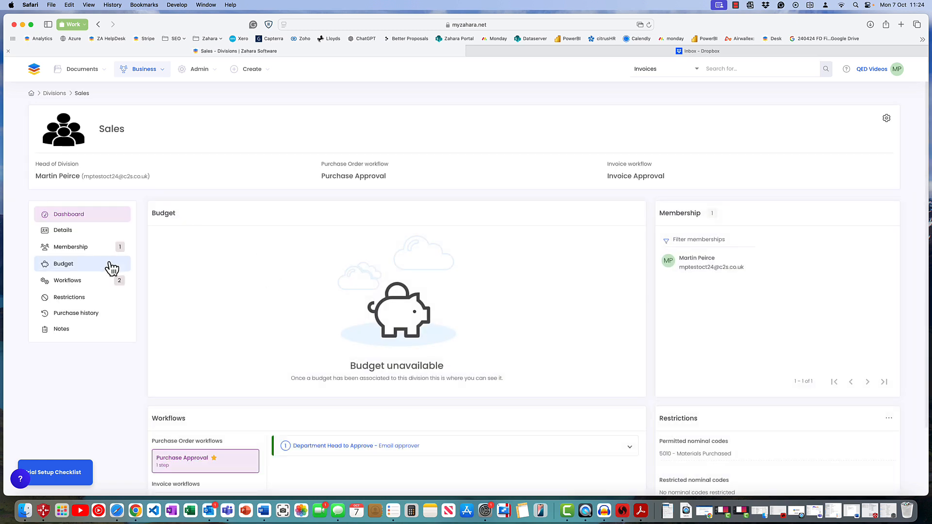
scroll(283, 316, "down", 1)
scroll(281, 316, "down", 2)
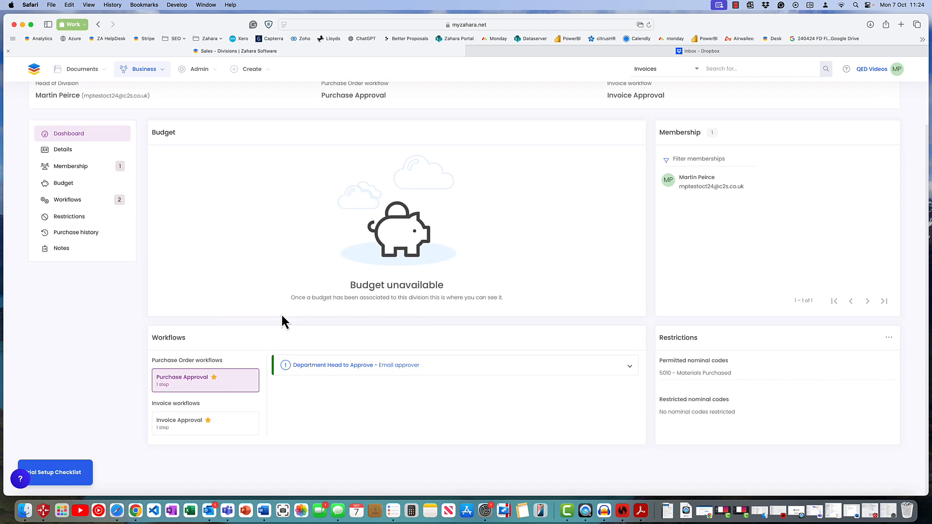
Show the Sales division's workflows and examine the details of the Department Head to Approve step.
left_click(58, 203)
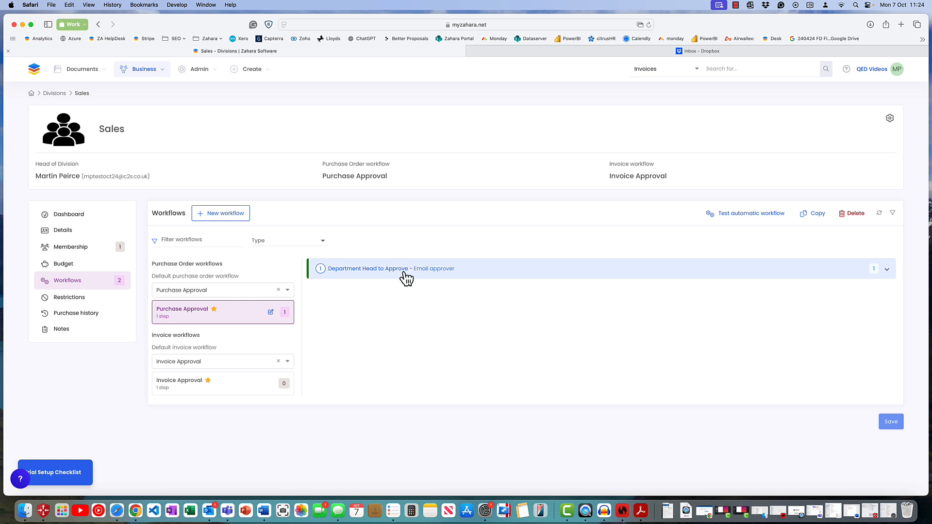
left_click(545, 274)
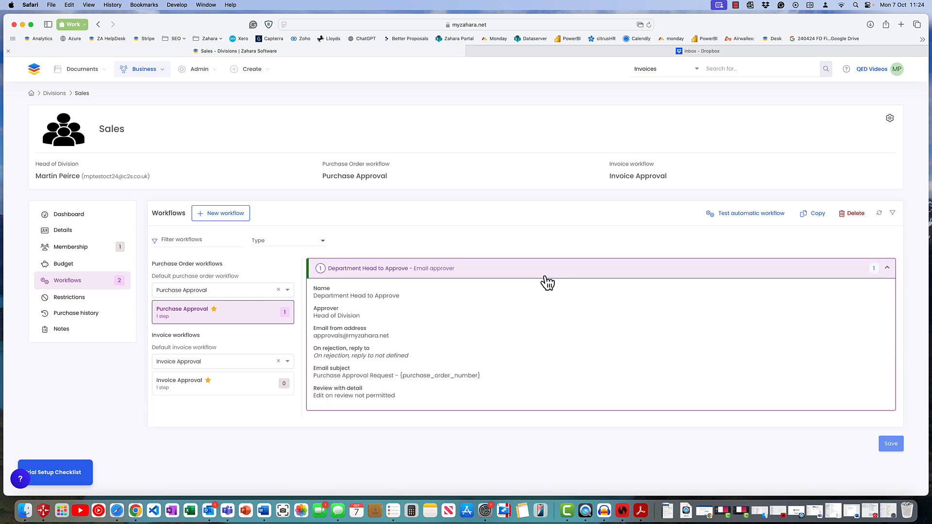
left_click(886, 270)
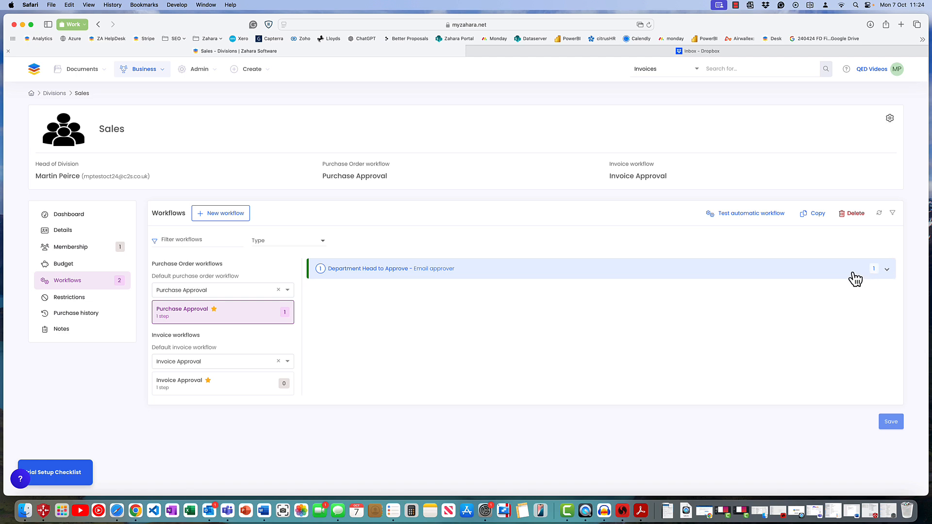
left_click(270, 313)
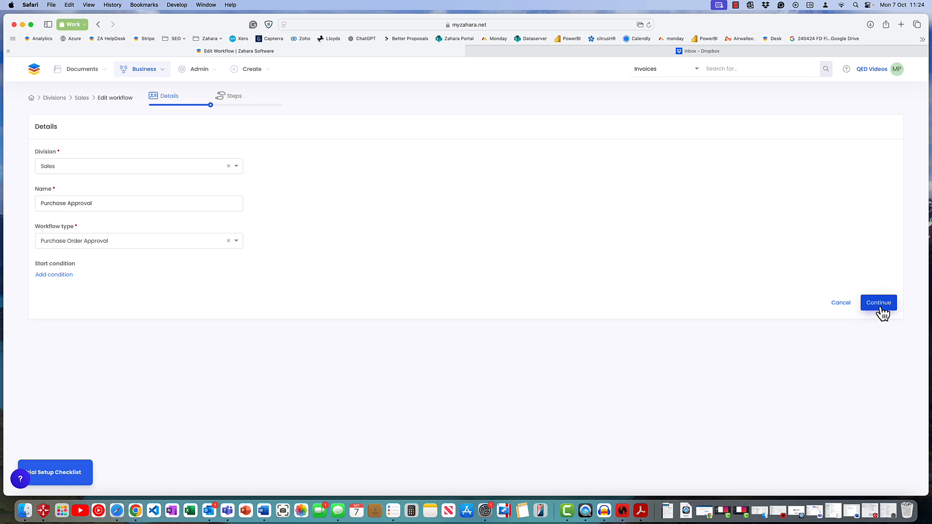
left_click(840, 303)
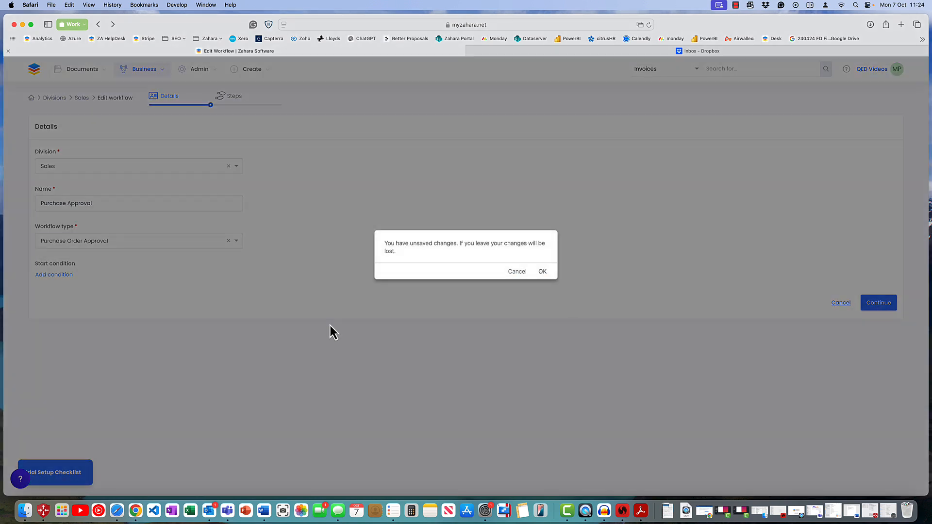
left_click(542, 271)
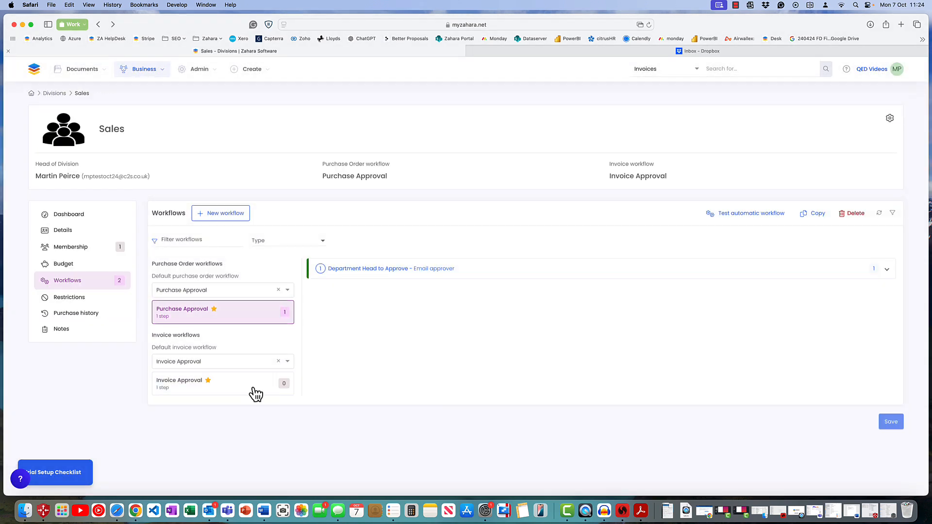
Edit the Purchase Approval workflow and add a start condition of Net Value is more than £1,000.00.
left_click(464, 273)
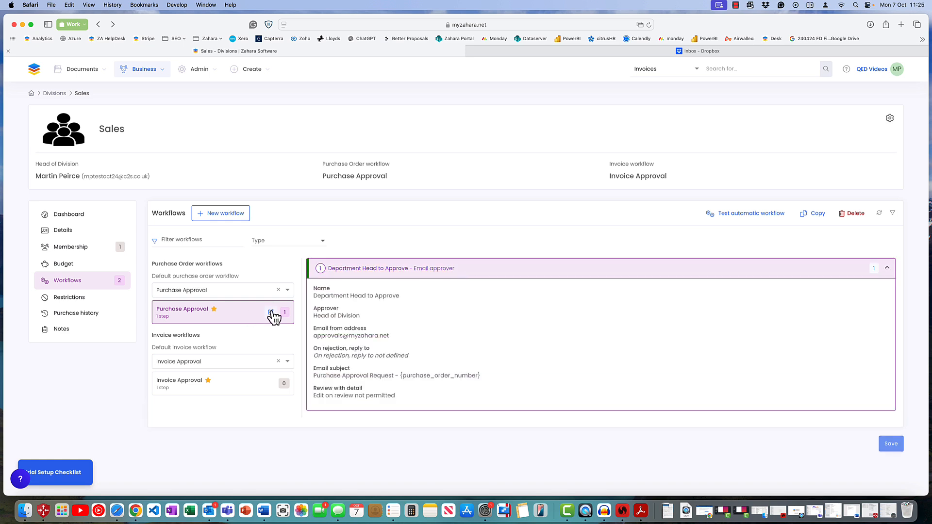
left_click(271, 312)
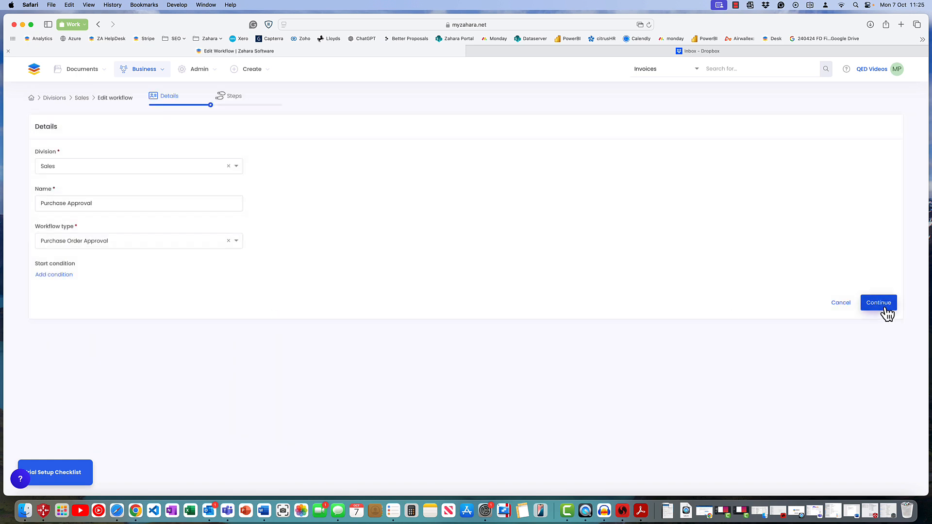
left_click(55, 275)
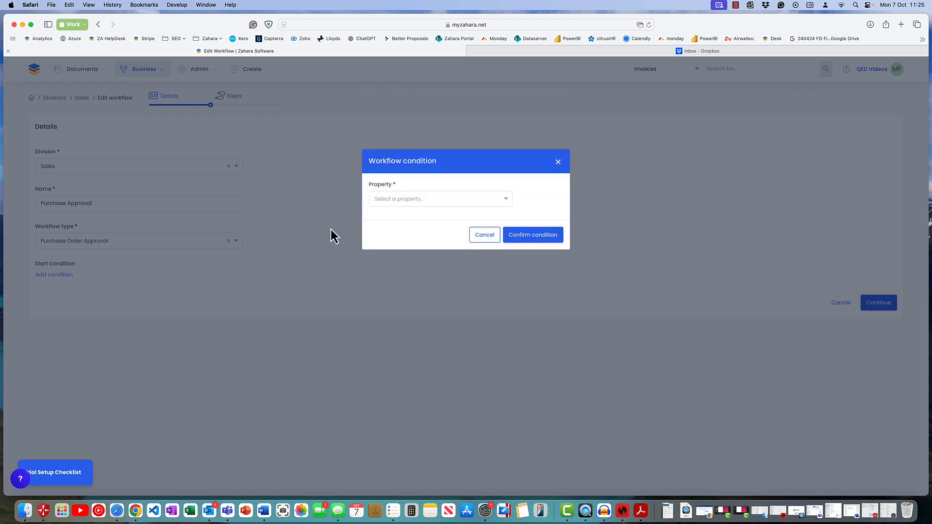
left_click(419, 202)
left_click(395, 216)
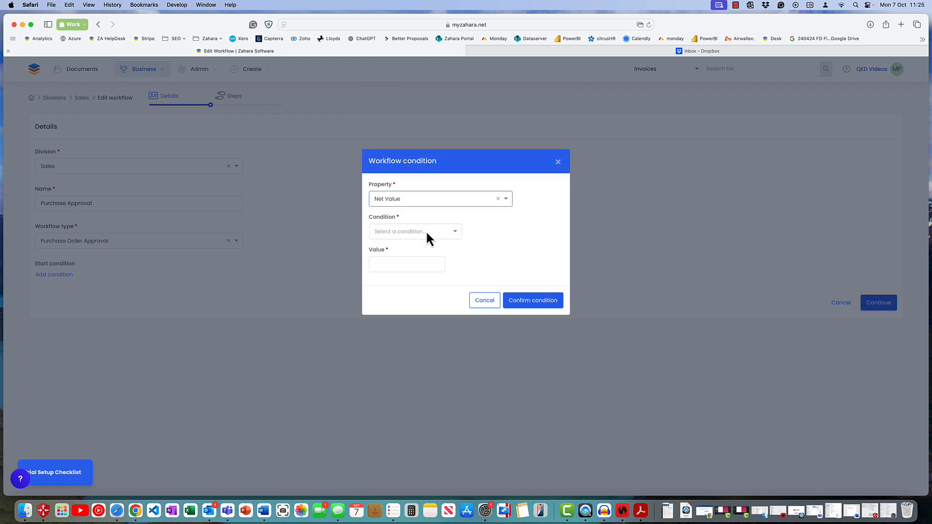
left_click(426, 230)
left_click(388, 276)
left_click(389, 262)
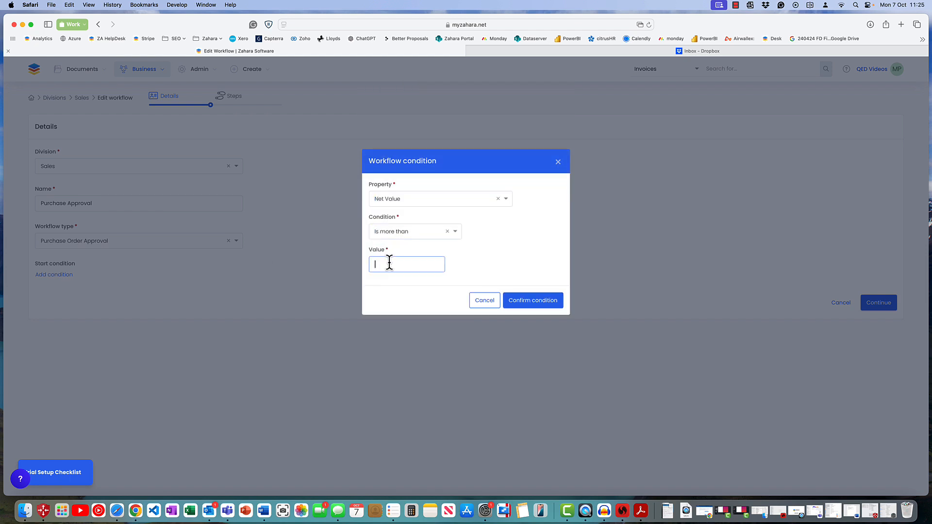
left_click(534, 301)
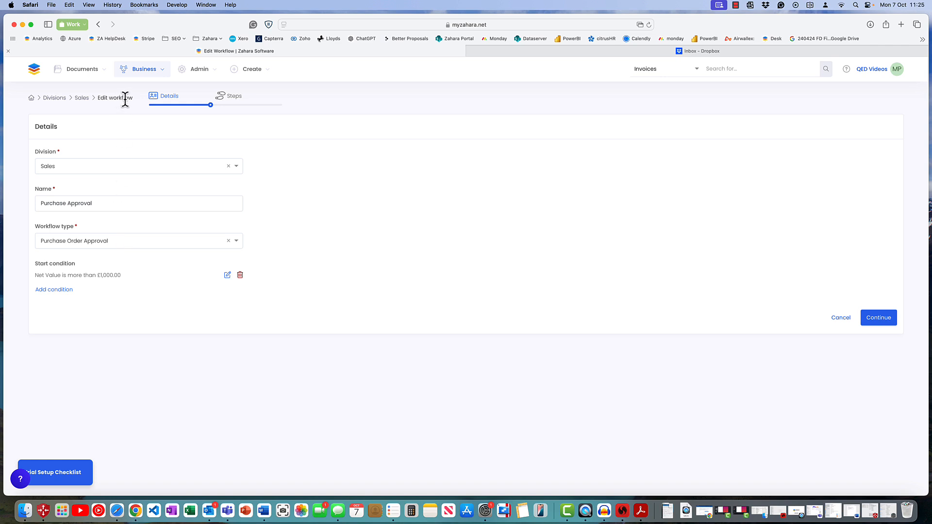
Leave the workflow editor without saving and show the dashboard's Approver view of purchase orders awaiting review.
left_click(33, 73)
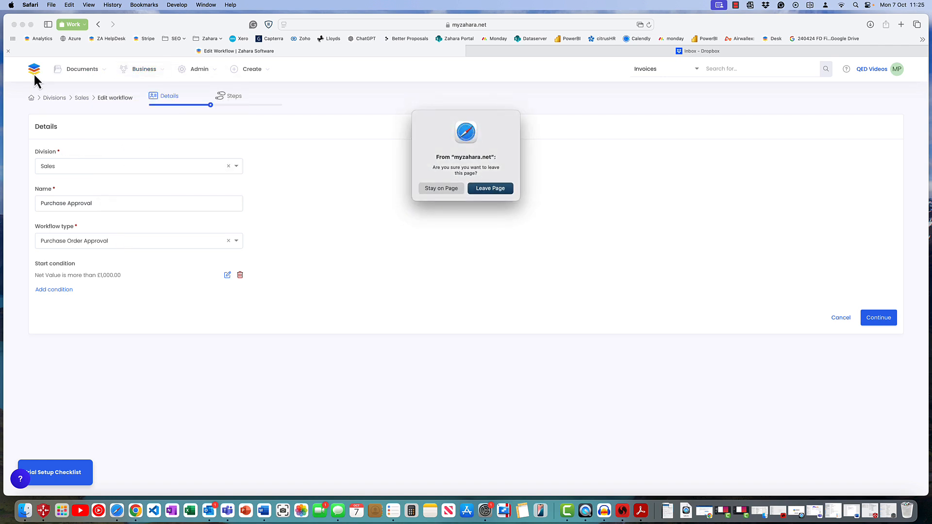
left_click(490, 188)
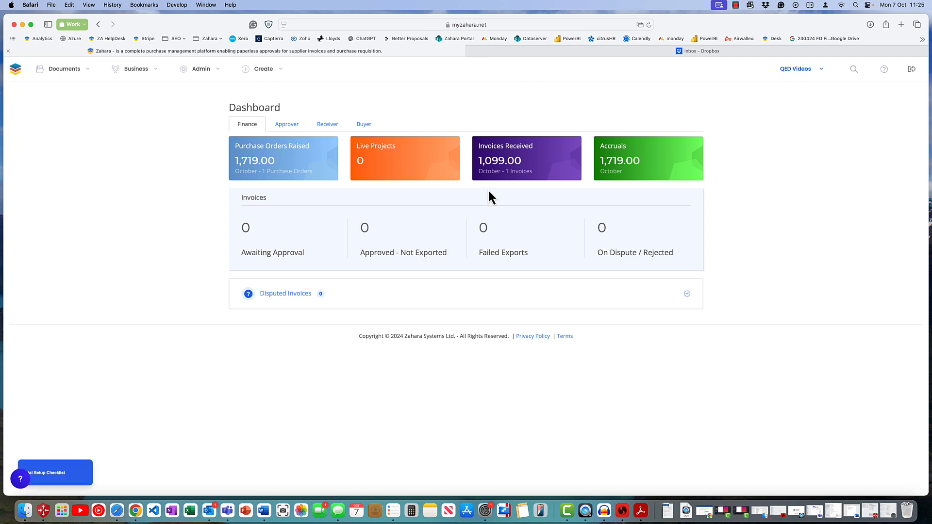
left_click(287, 125)
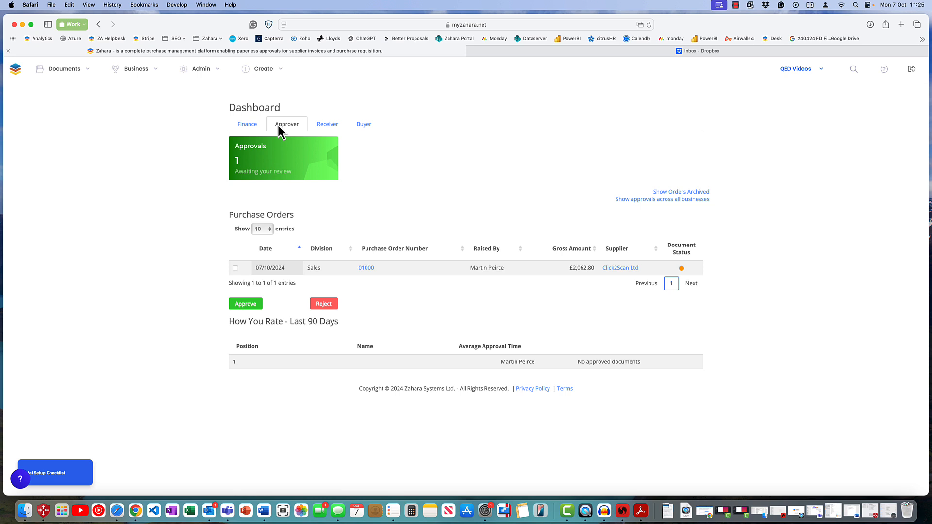
Switch to Outlook and approve the Click2Scan Ltd purchase order from its Purchase Approval Request email.
left_click(208, 510)
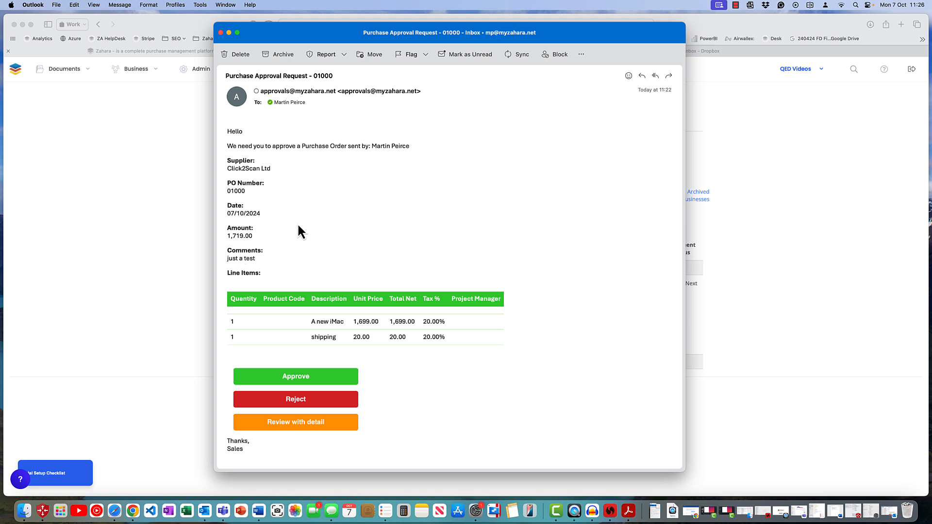
left_click(305, 381)
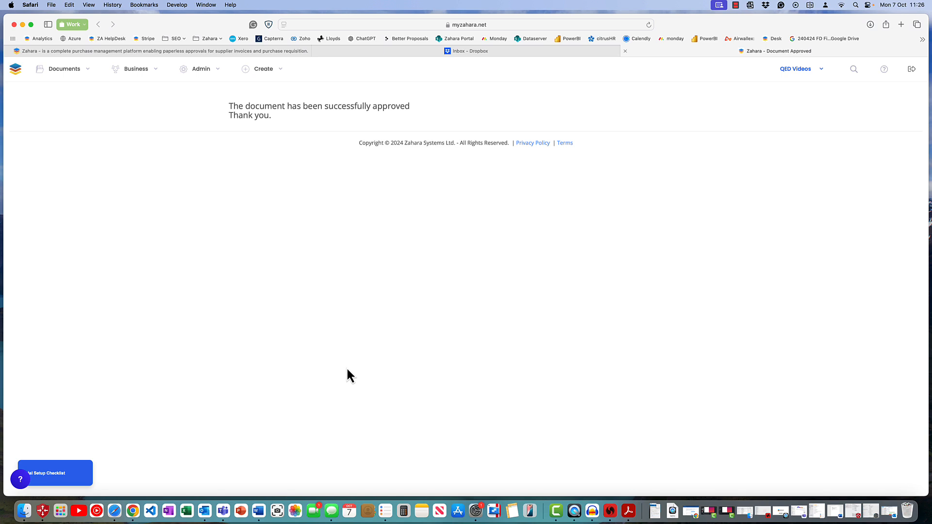
Return to the Zahara dashboard page, open the Purchase Orders list and check the Click2Scan Ltd order's workflow progress.
left_click(191, 53)
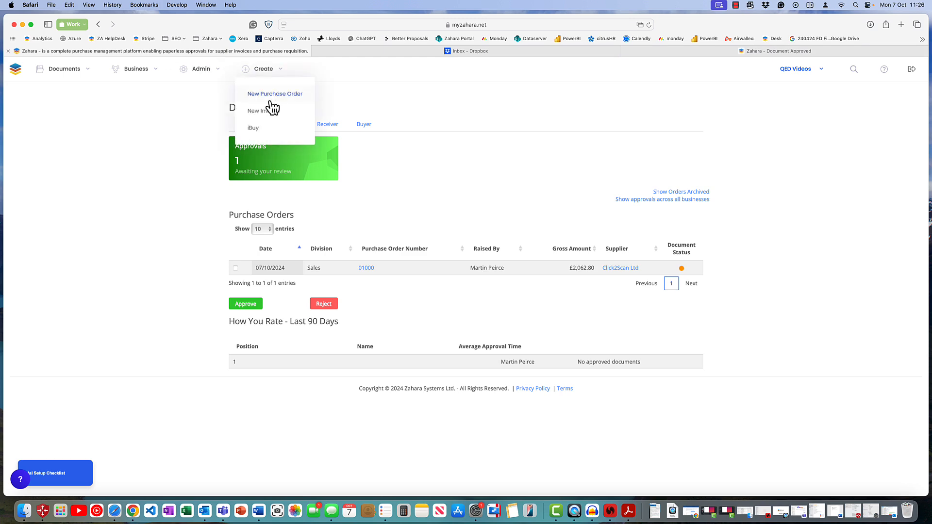
mouse_move(92, 78)
left_click(68, 97)
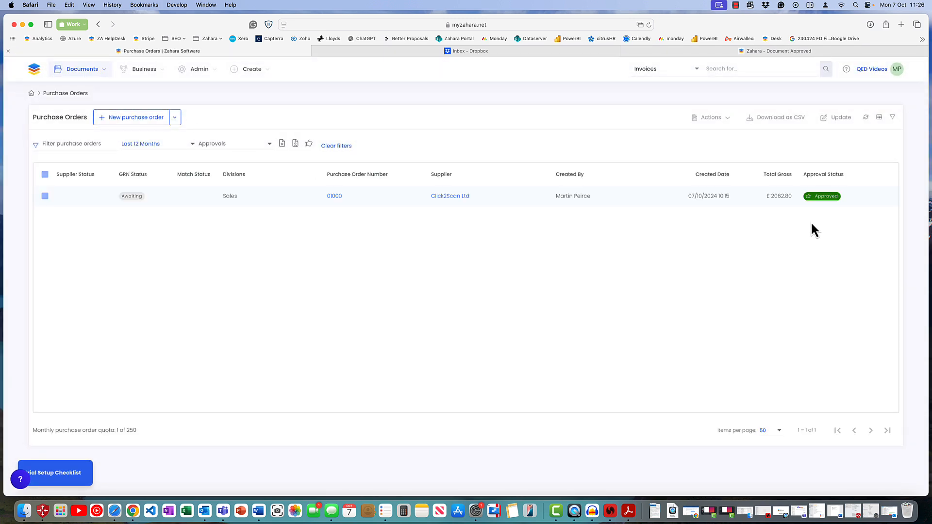
left_click(820, 196)
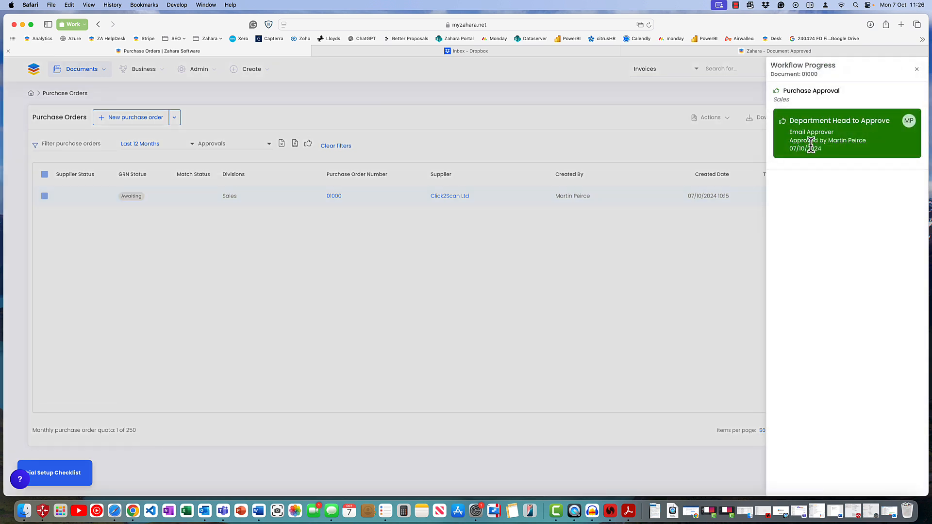
left_click_drag(916, 75, 415, 199)
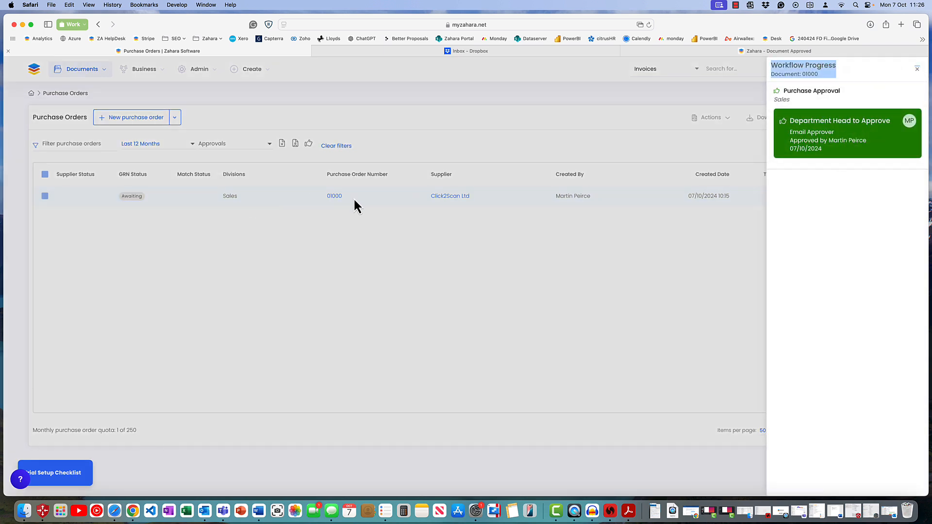
Open the Click2Scan Ltd purchase order and review its line items and document history.
left_click(337, 202)
left_click(335, 199)
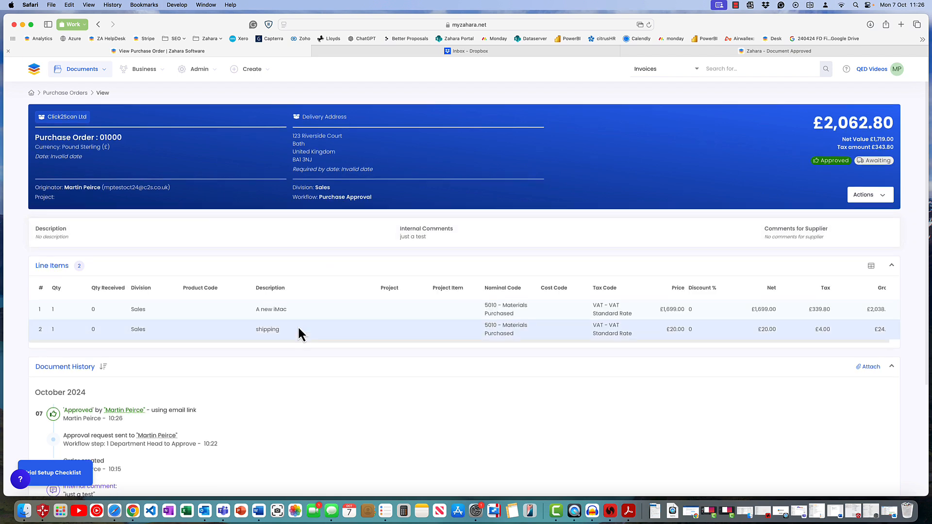
scroll(298, 325, "down", 5)
scroll(145, 277, "up", 5)
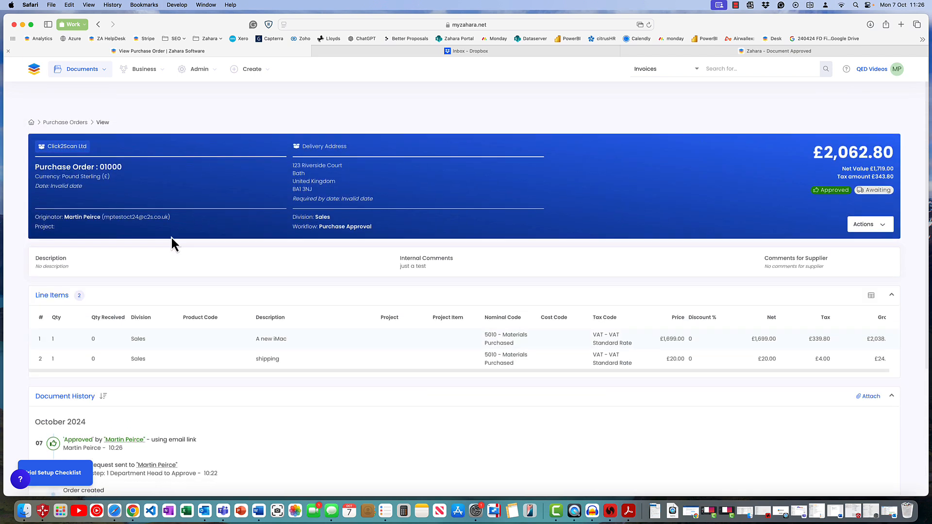
Open the Invoices list and check the workflow progress of the Click2Scan Ltd invoice.
left_click(83, 73)
left_click(80, 129)
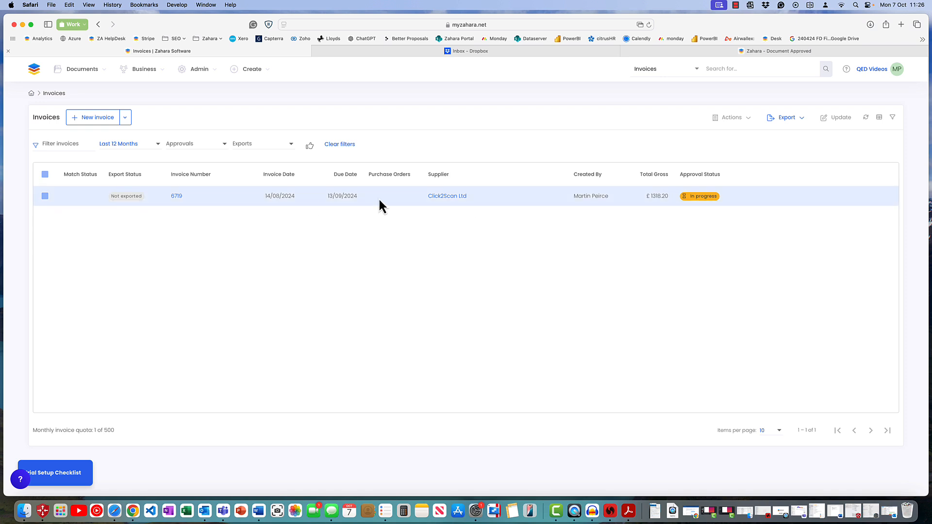
left_click(701, 202)
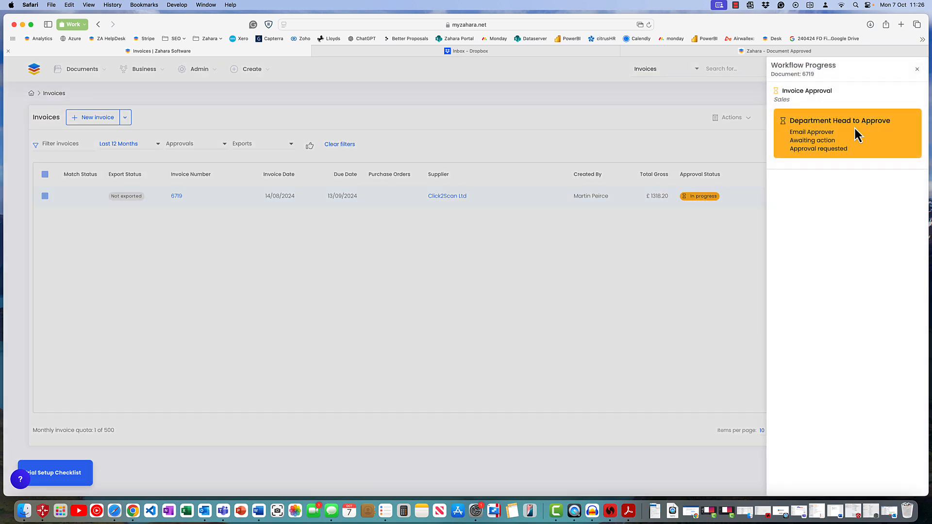
left_click(917, 69)
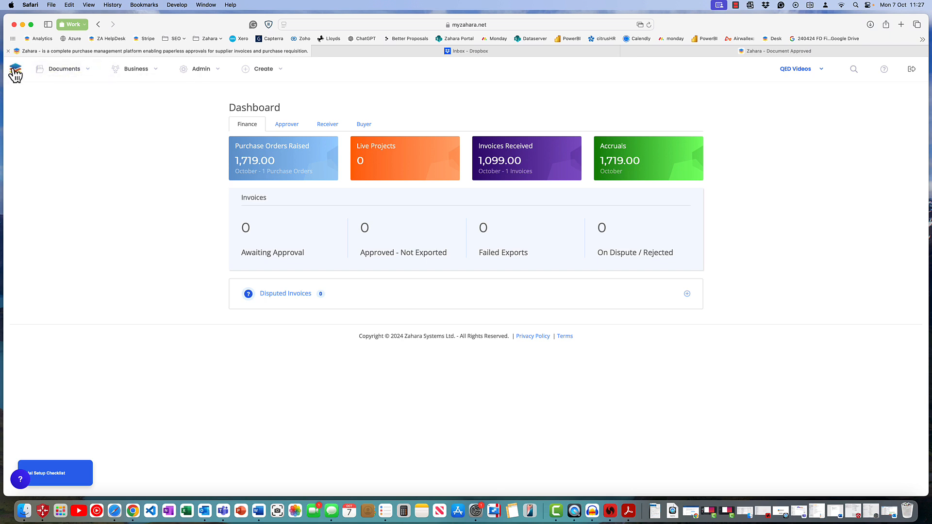
mouse_move(62, 71)
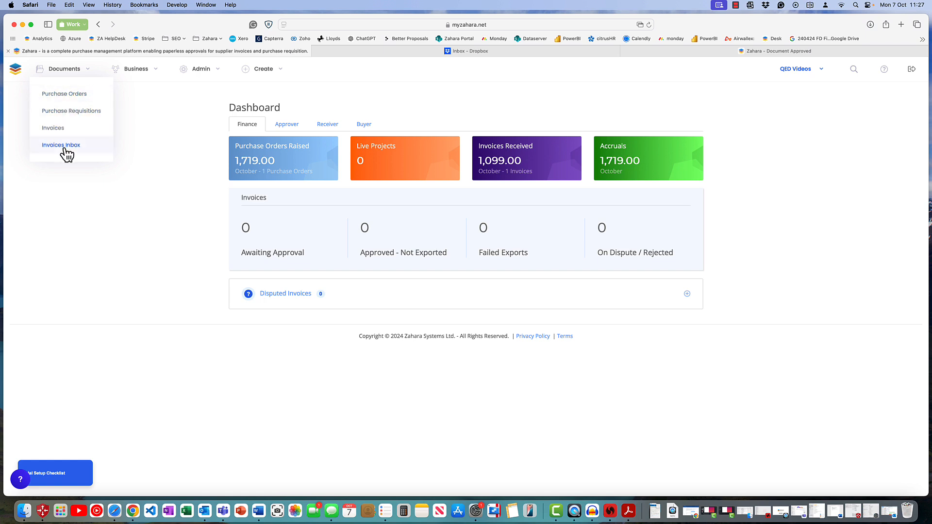
mouse_move(133, 76)
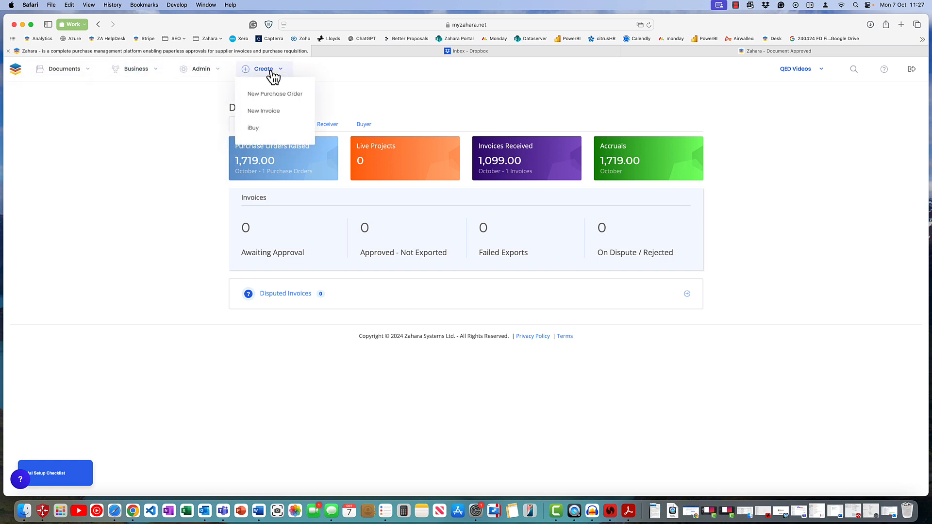